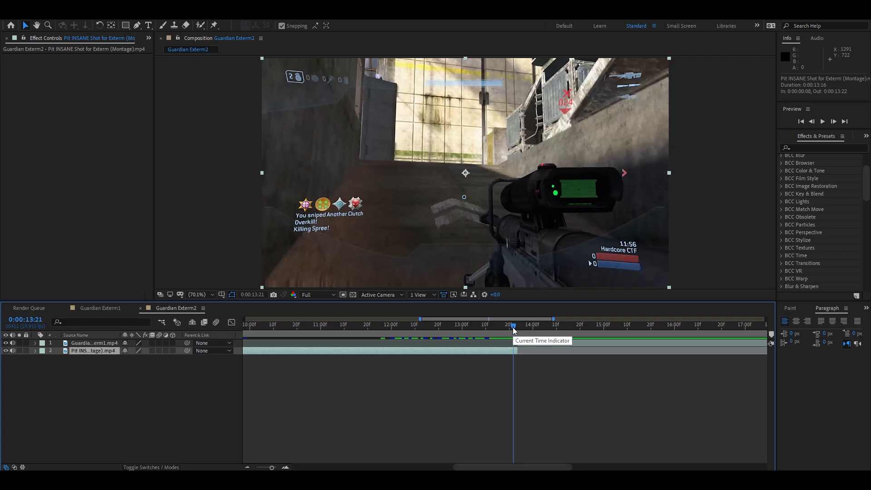
Step: Scale the Pit INSANE clip down to 71% near the cut at 0:00:13:13
drag(513, 328, 495, 330)
click(526, 343)
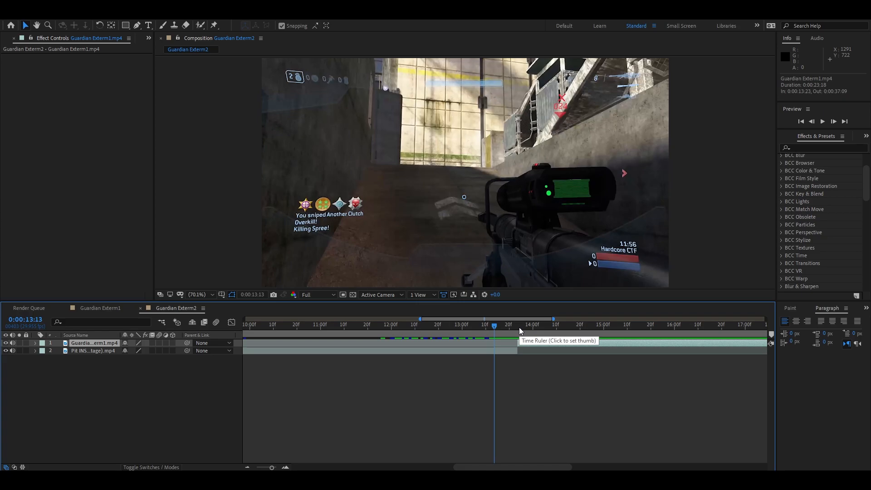
click(509, 351)
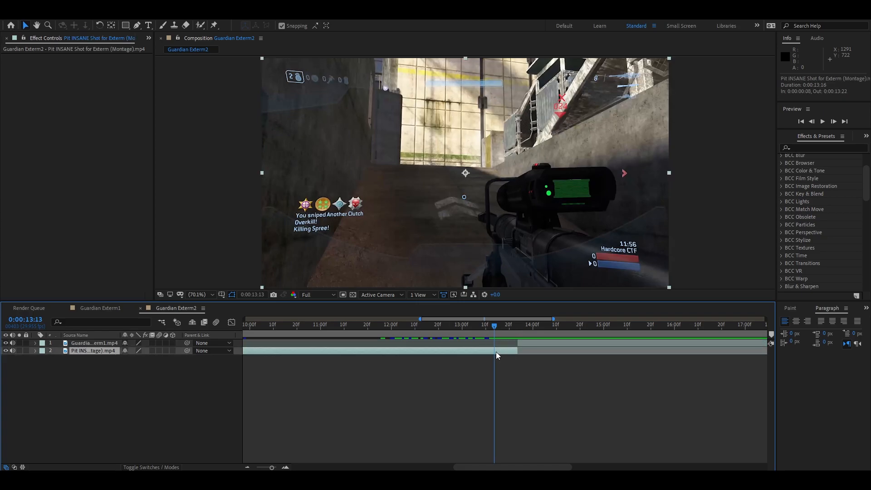
key(s)
drag(138, 358, 124, 358)
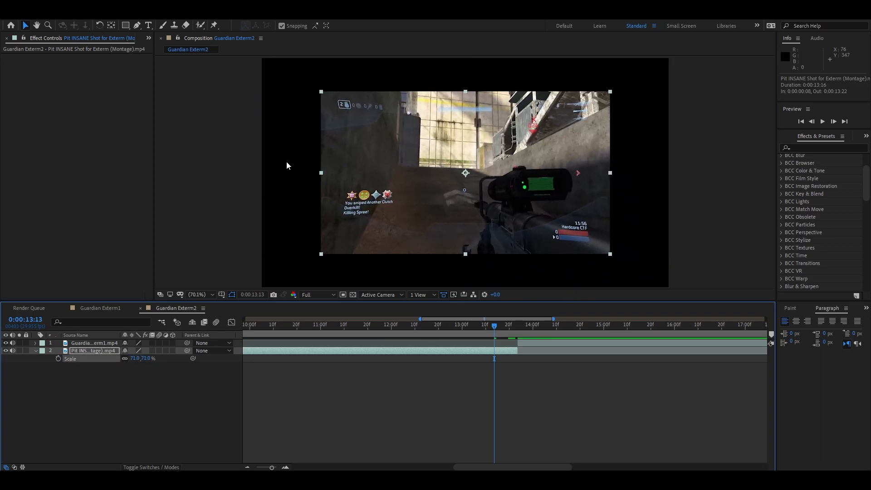
Step: Try Motion Tile on the Pit INSANE clip with Output Width 210 and Output Height 220, and delete the effect
click(828, 148)
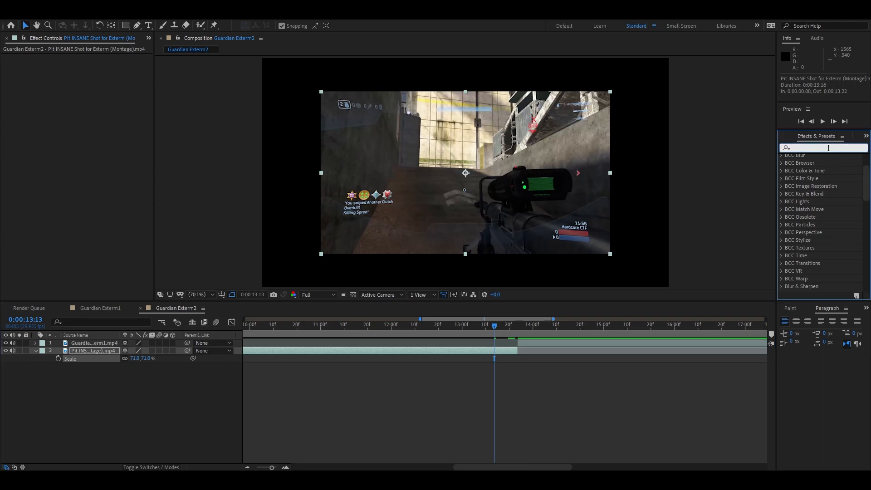
text(motion)
drag(822, 286, 521, 211)
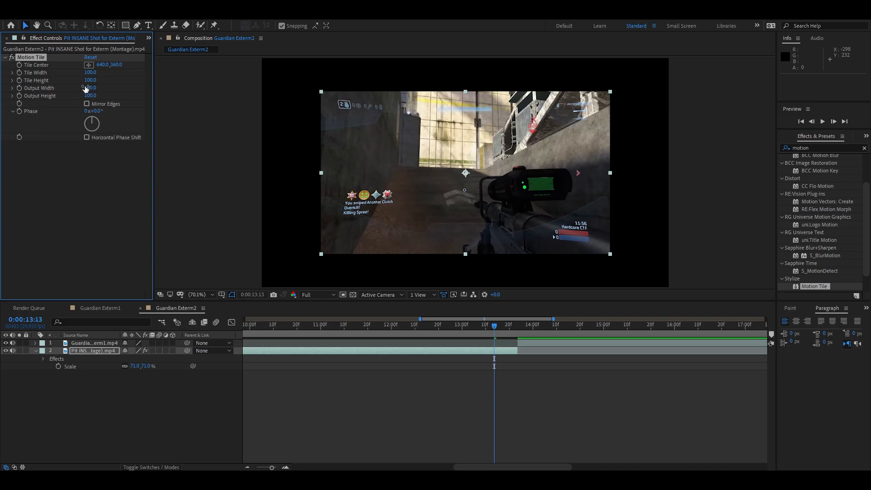
drag(90, 87, 93, 96)
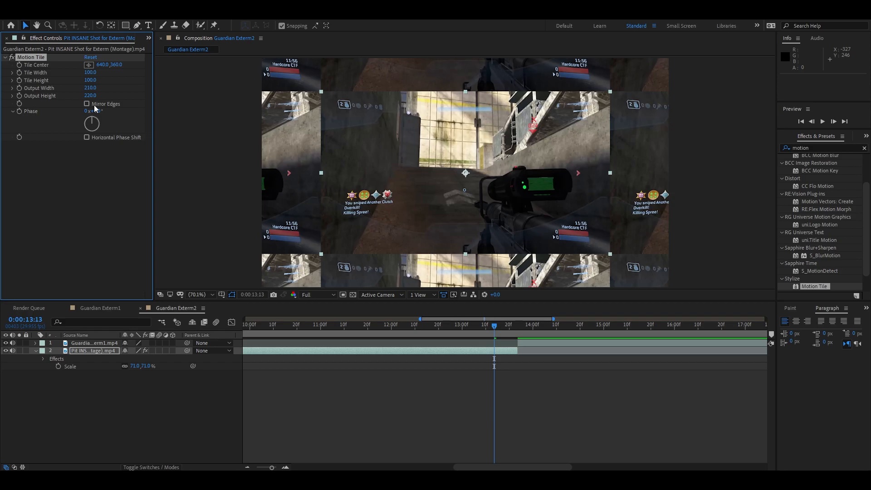
key(Delete)
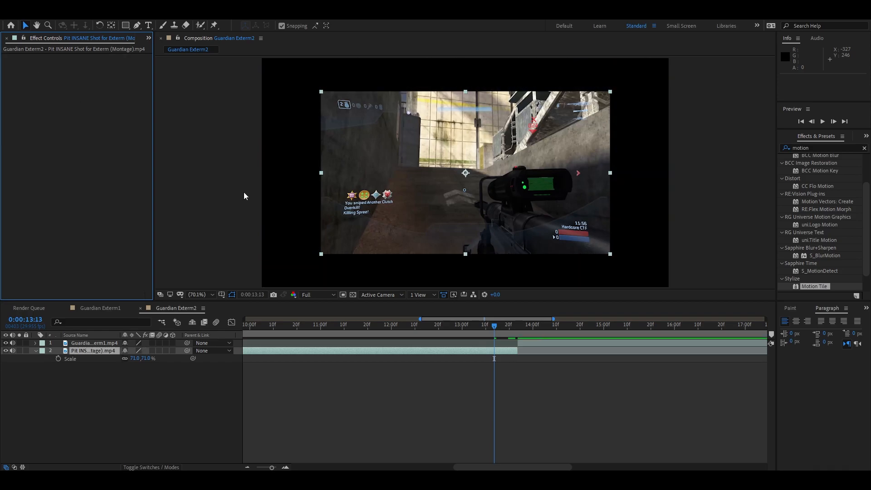
Step: Reset the Pit INSANE clip's transform
right_click(496, 353)
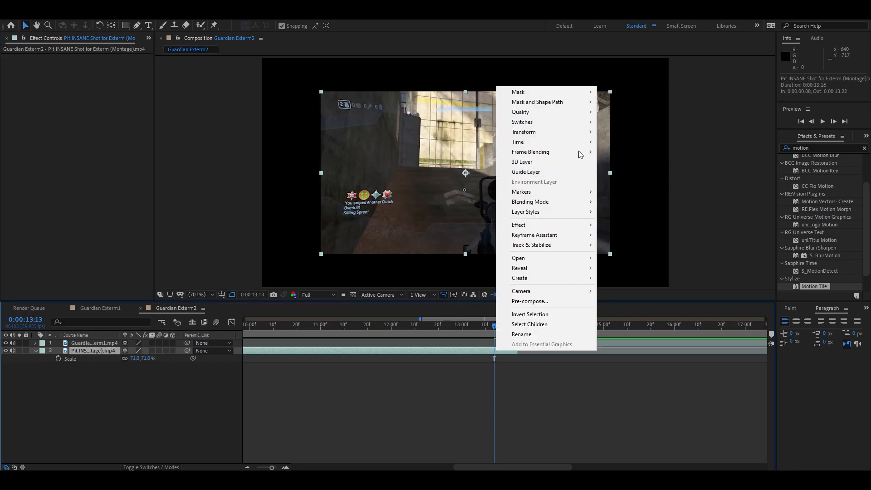
mouse_move(567, 132)
click(641, 252)
Step: Add the first Scale keyframe to the Pit INSANE clip at 0:00:13:18, five frames before the cut
click(503, 325)
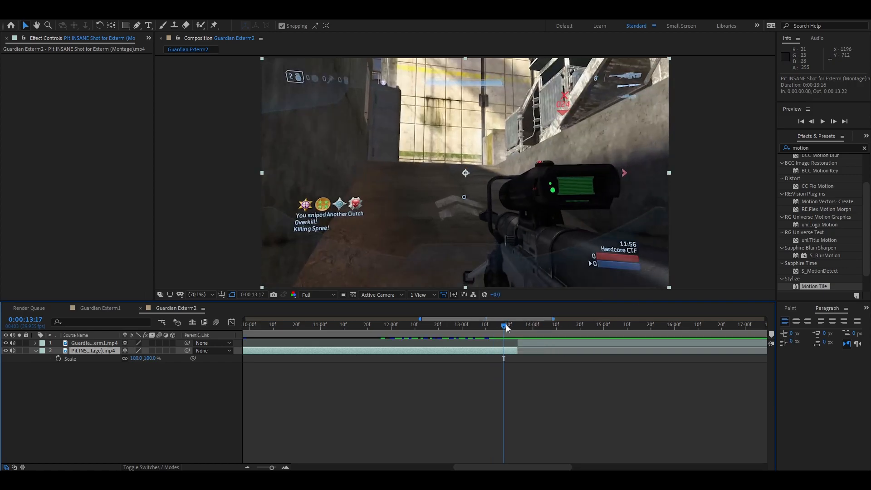
click(507, 325)
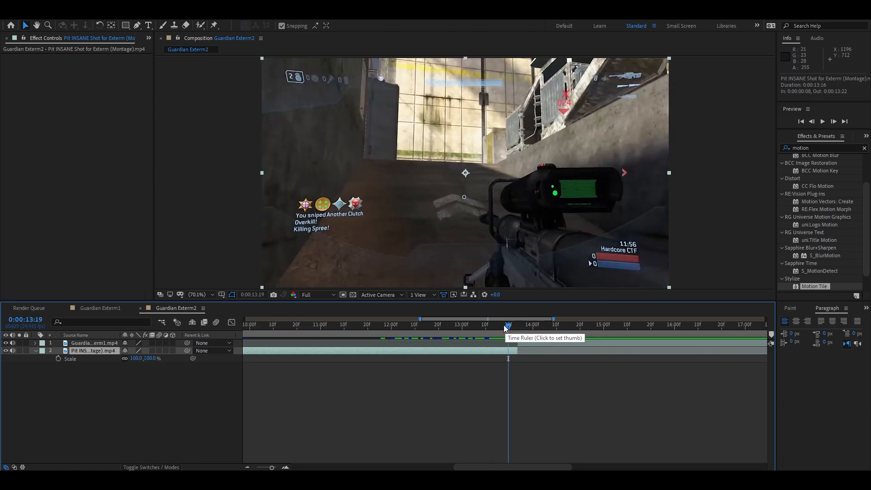
click(506, 325)
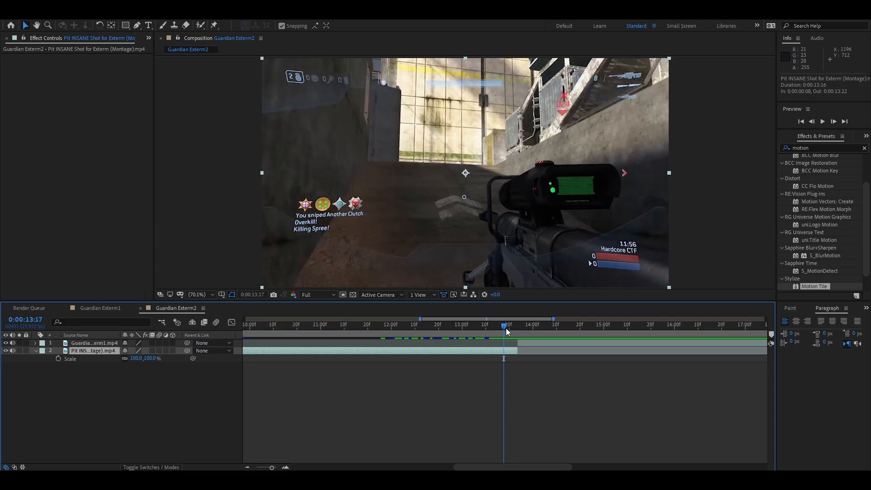
drag(504, 323, 515, 327)
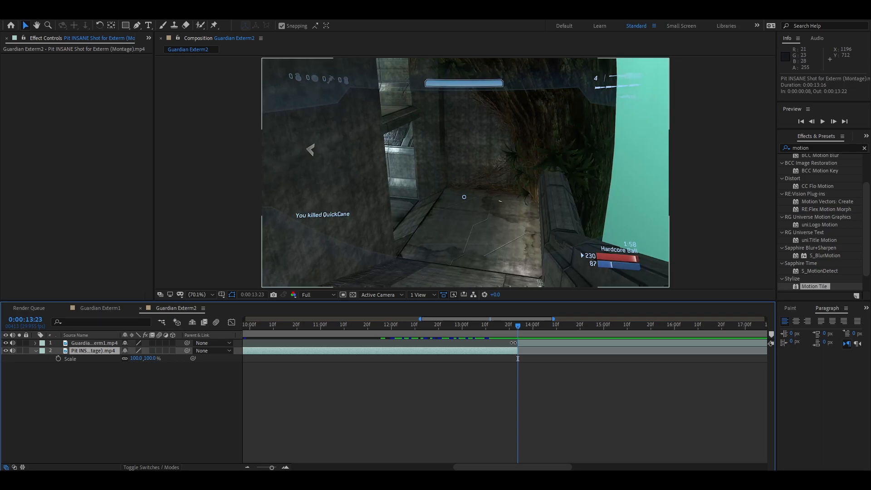
key(Page_Up)
key(Page_Up)
key(Page_Up)
key(Page_Up)
key(Page_Up)
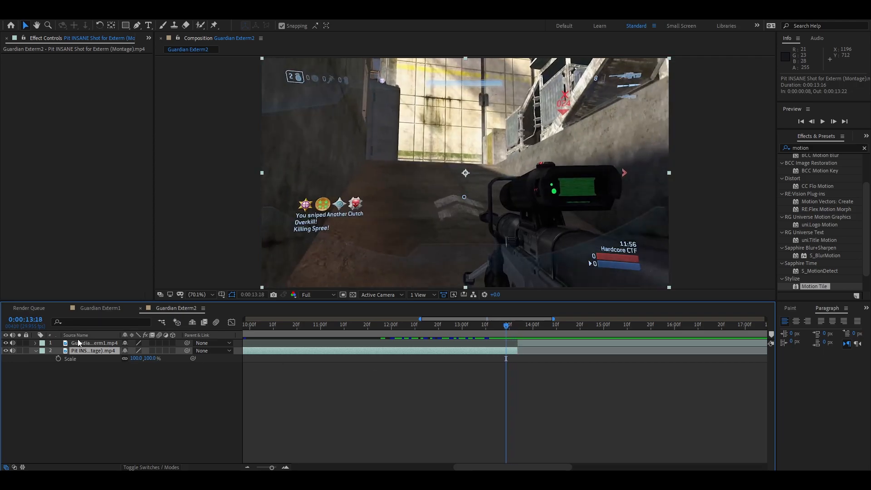
click(58, 359)
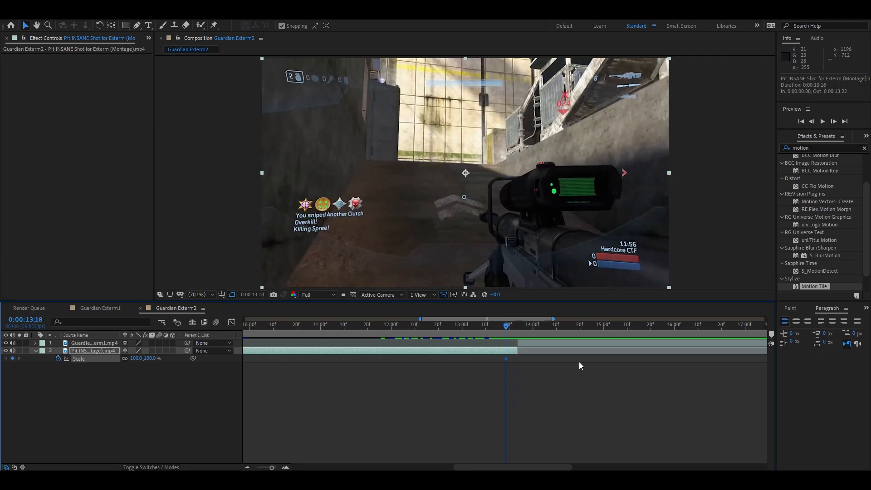
Step: Scale the Pit INSANE clip up to 138% at its end and place that keyframe on the cut at 0:00:13:23
drag(505, 323, 516, 325)
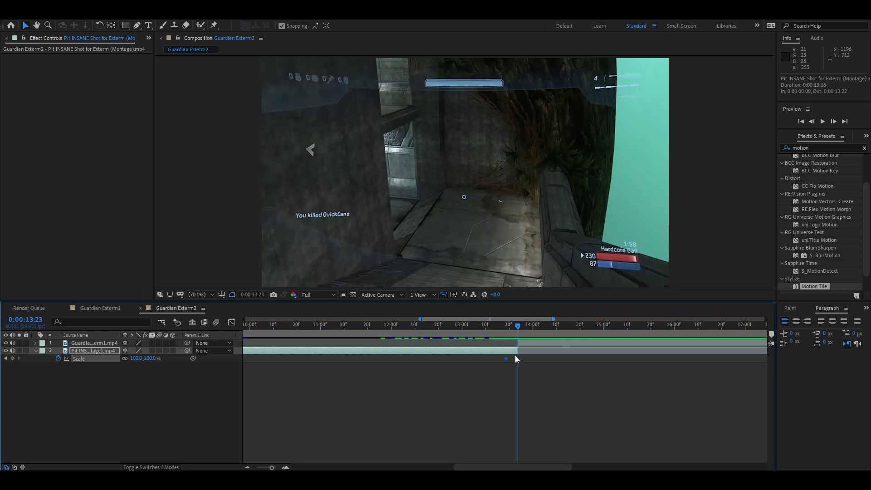
click(513, 350)
click(527, 341)
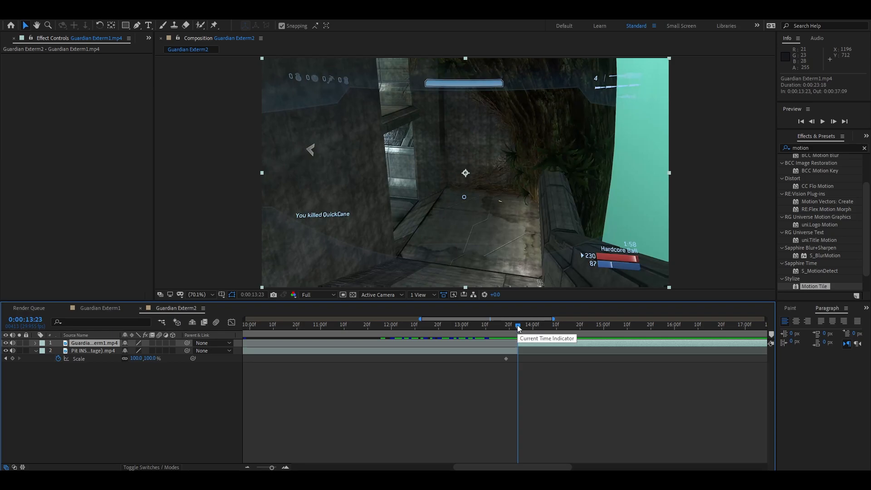
key(Page_Up)
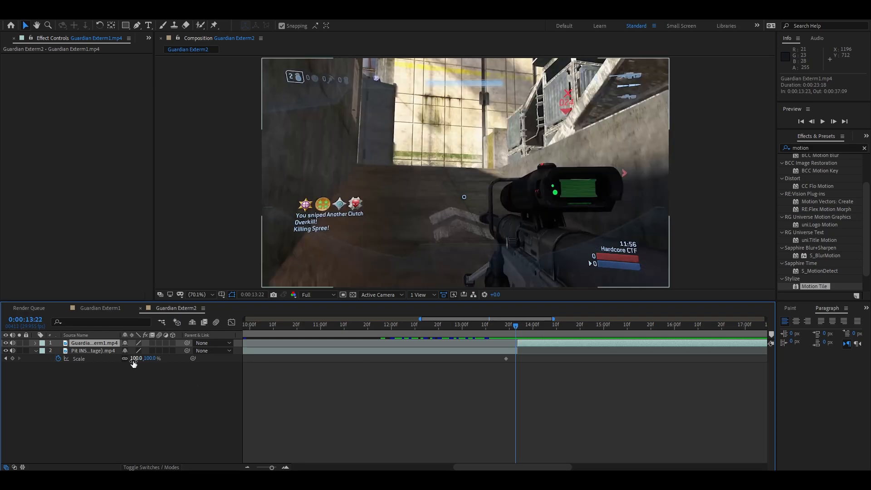
drag(136, 358, 147, 356)
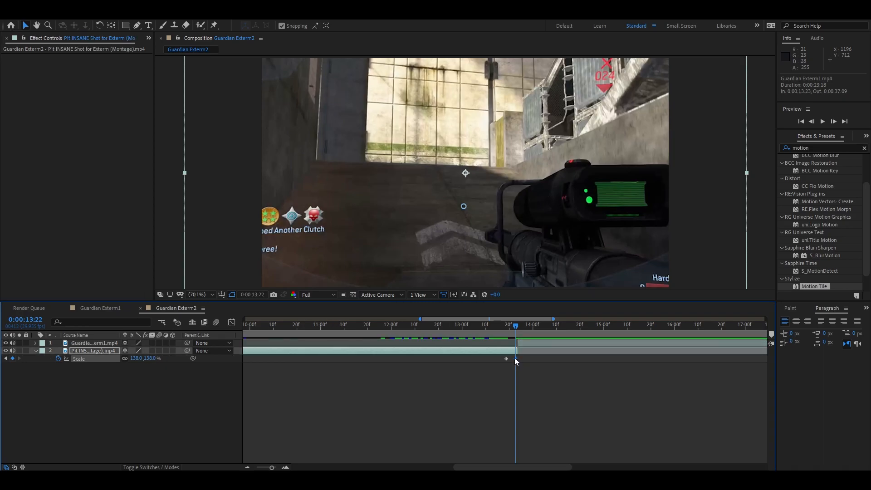
drag(515, 358, 517, 358)
click(516, 325)
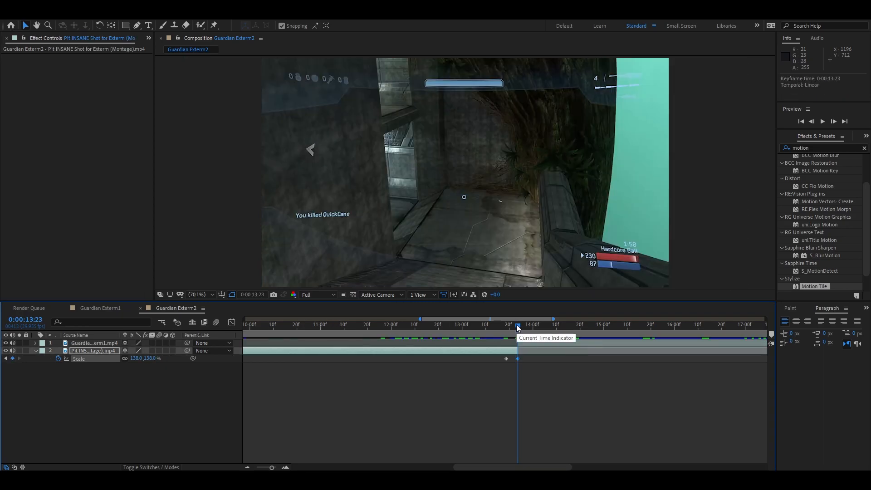
Step: Keyframe the Guardian Exterm1 clip's Scale from 69% at 0:00:13:23 to 100% at 0:00:13:28
mouse_move(516, 325)
mouse_down()
mouse_move(497, 326)
mouse_move(549, 322)
mouse_move(505, 324)
mouse_move(518, 321)
mouse_up()
click(526, 344)
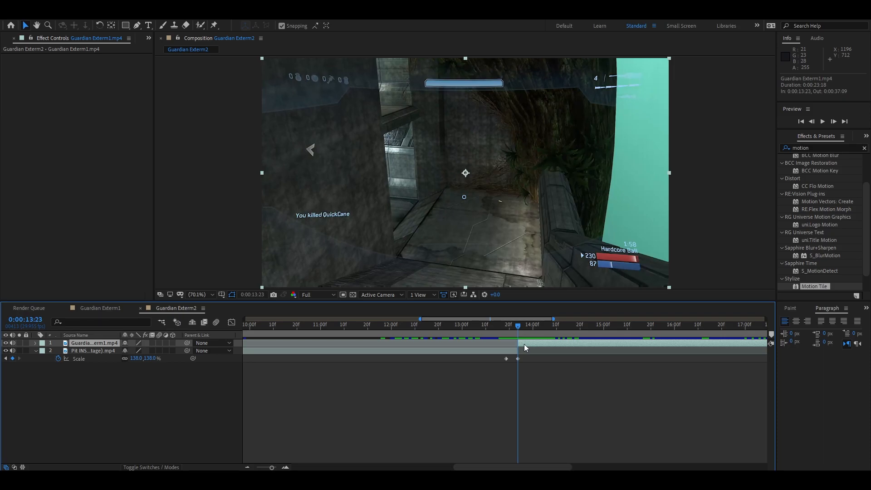
key(space)
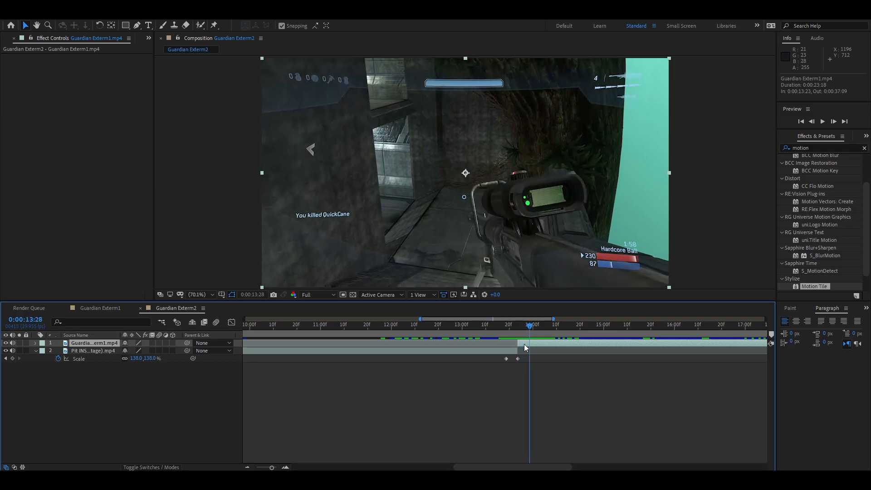
key(s)
click(58, 351)
drag(529, 324, 518, 325)
click(523, 339)
drag(136, 352, 122, 352)
mouse_move(517, 325)
mouse_down()
mouse_move(497, 326)
mouse_move(517, 326)
mouse_up()
key(space)
key(space)
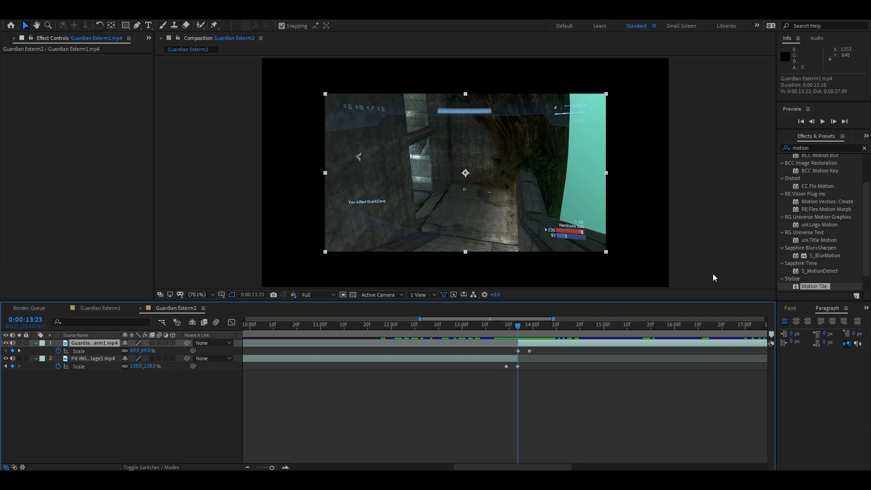
Step: Apply Motion Tile to the Guardian Exterm1 clip with Output Width 330 and Output Height 190
drag(809, 288, 472, 178)
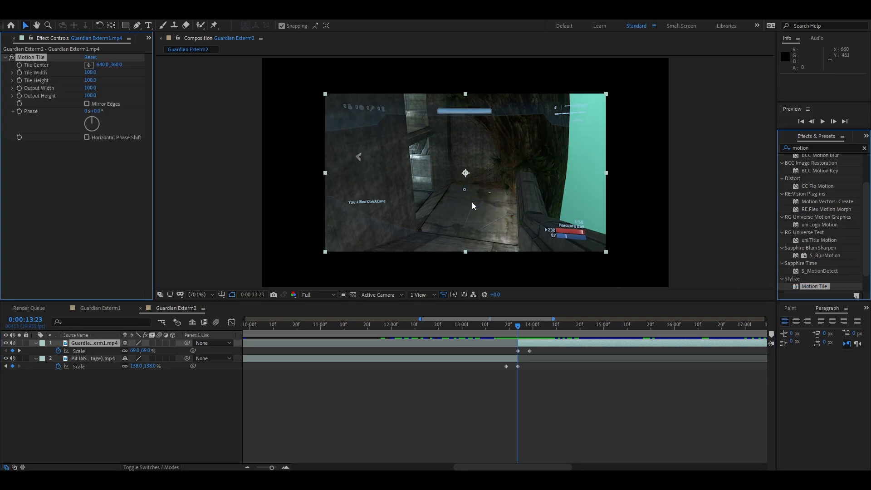
drag(86, 87, 94, 95)
drag(518, 327, 499, 329)
Step: Apply Easy Ease to the Scale keyframes of both clips and preview the transition
drag(495, 375, 530, 378)
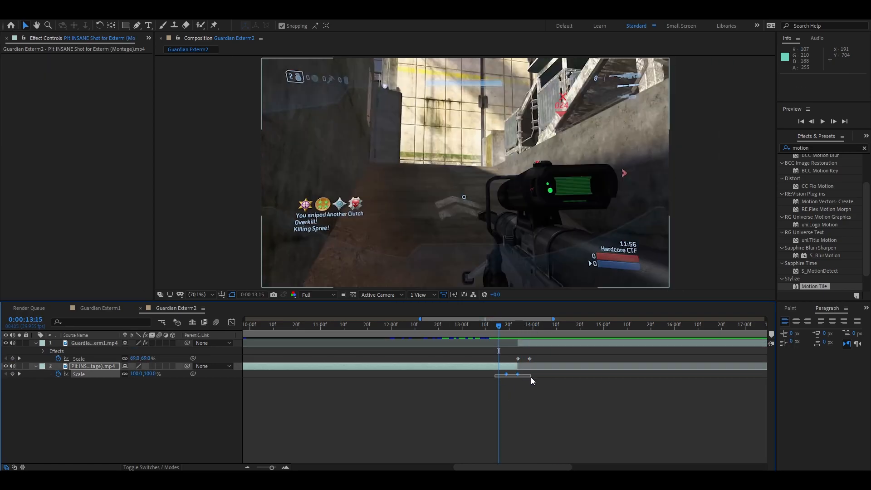
key(F9)
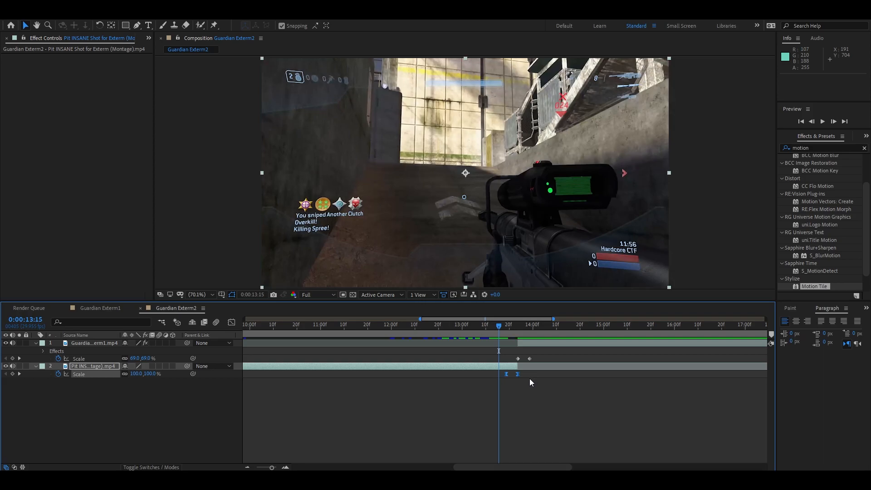
click(502, 382)
click(505, 374)
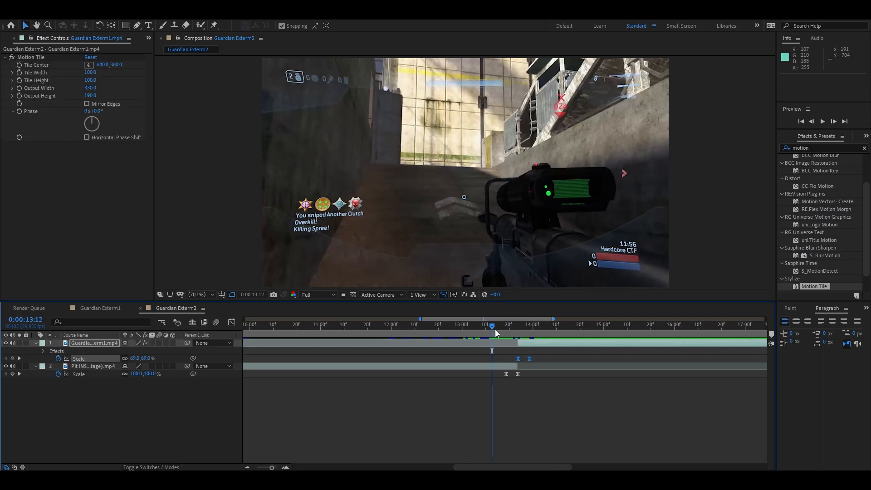
key(space)
key(space)
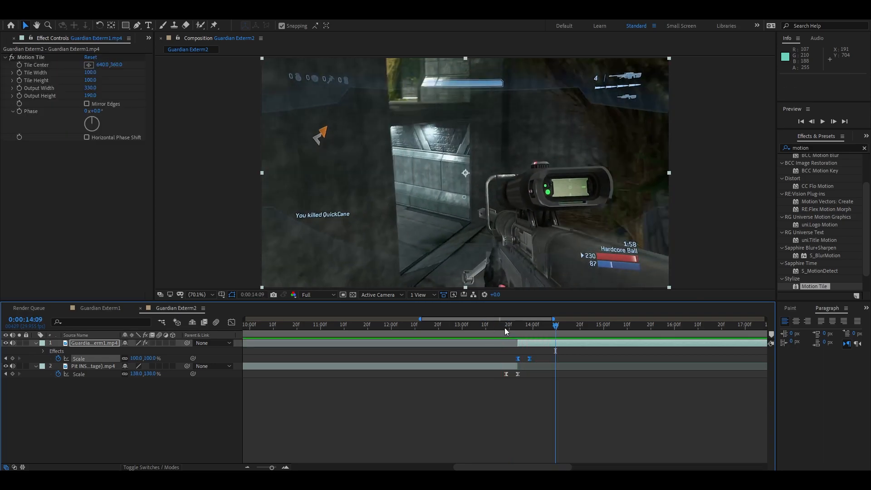
Step: Shape the Pit INSANE clip's Scale curve in the graph editor so it starts slowly and rises steeply into the cut
click(494, 327)
click(510, 388)
click(517, 375)
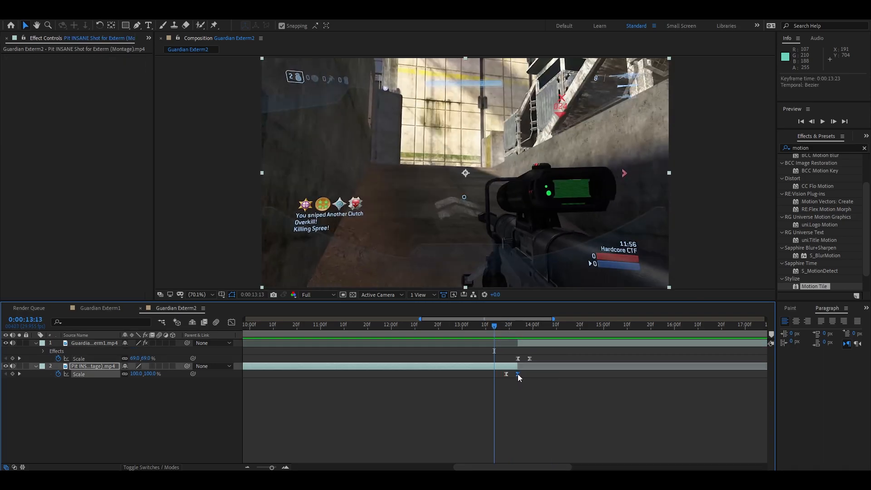
click(232, 323)
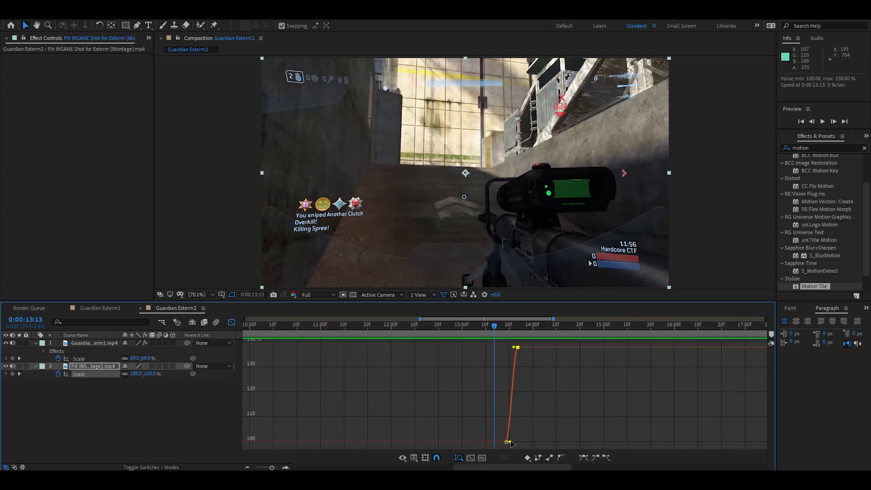
drag(510, 442, 533, 440)
drag(515, 349, 581, 424)
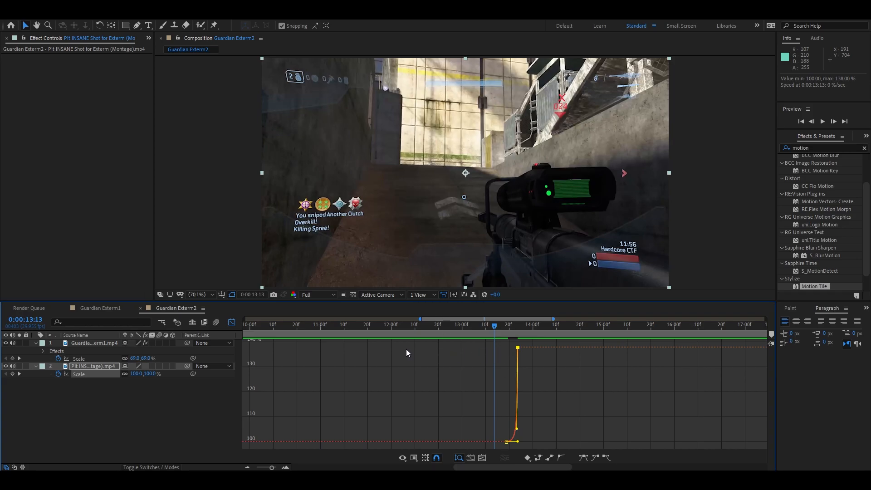
click(232, 322)
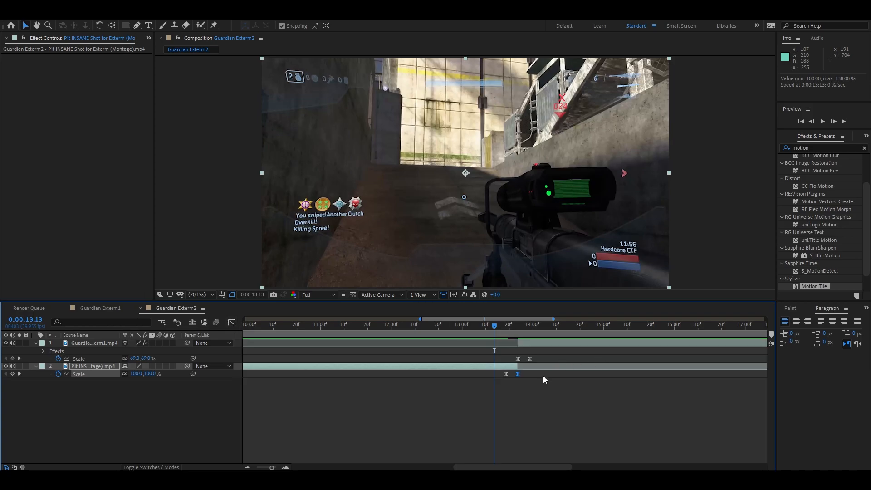
Step: Shape the Guardian Exterm1 clip's Scale curve in the graph editor so it rises steeply at the cut and then levels off
click(519, 359)
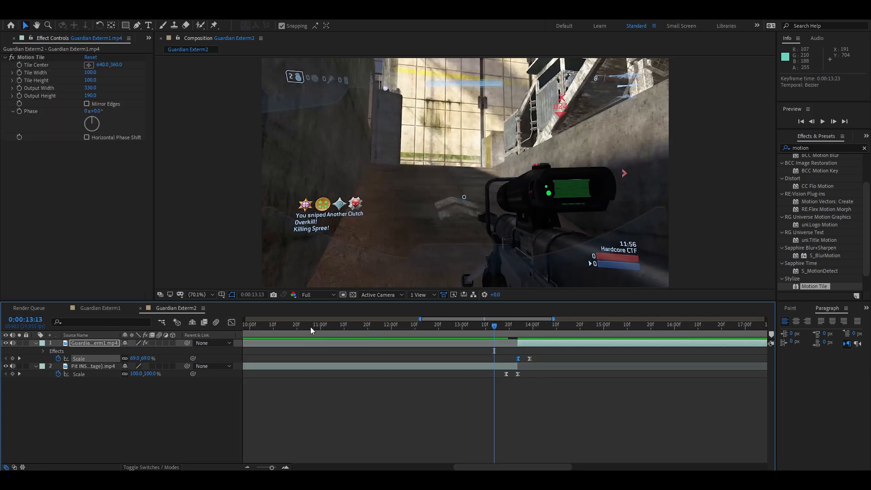
click(232, 323)
drag(521, 441, 481, 383)
drag(525, 347, 512, 358)
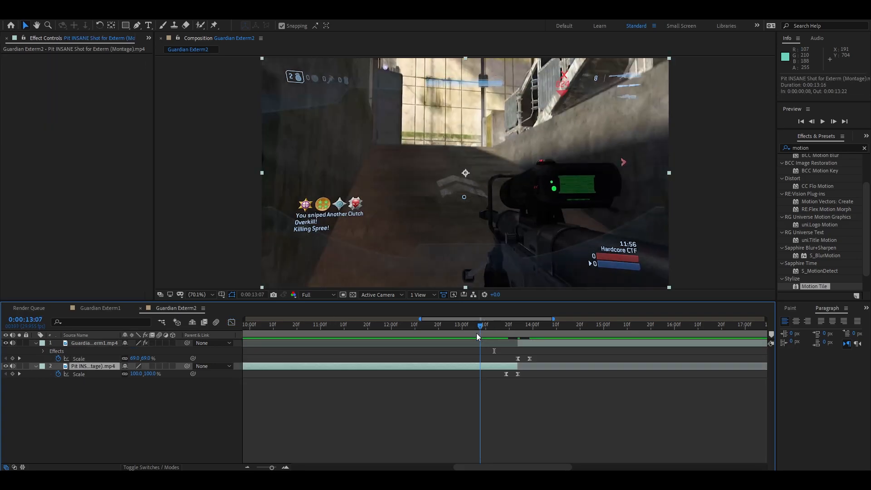
Step: Preview the finished zoom transition from just before the cut
mouse_move(477, 334)
mouse_down()
mouse_move(500, 327)
mouse_move(481, 333)
mouse_up()
click(540, 344)
key(space)
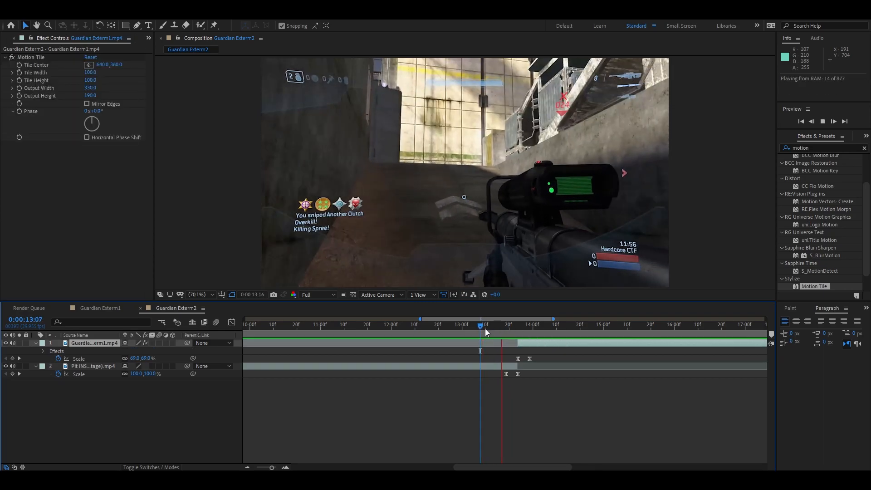
click(491, 327)
drag(491, 328, 477, 327)
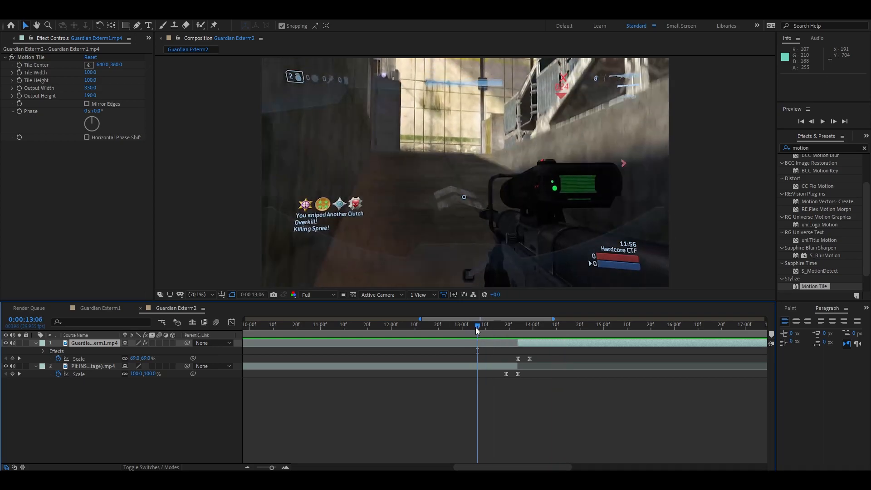
Step: Enable motion blur on both the Guardian Exterm1 and Pit INSANE clips and preview the zoom from 0:00:13:03
click(158, 343)
click(160, 366)
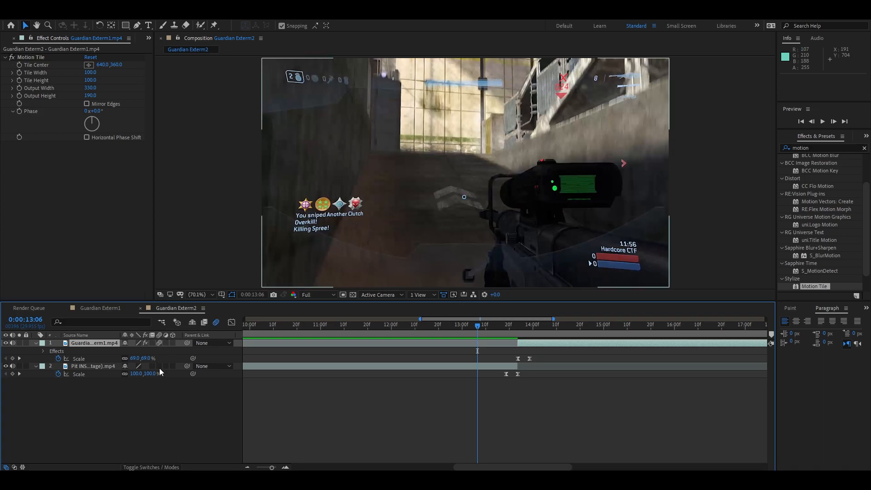
click(470, 327)
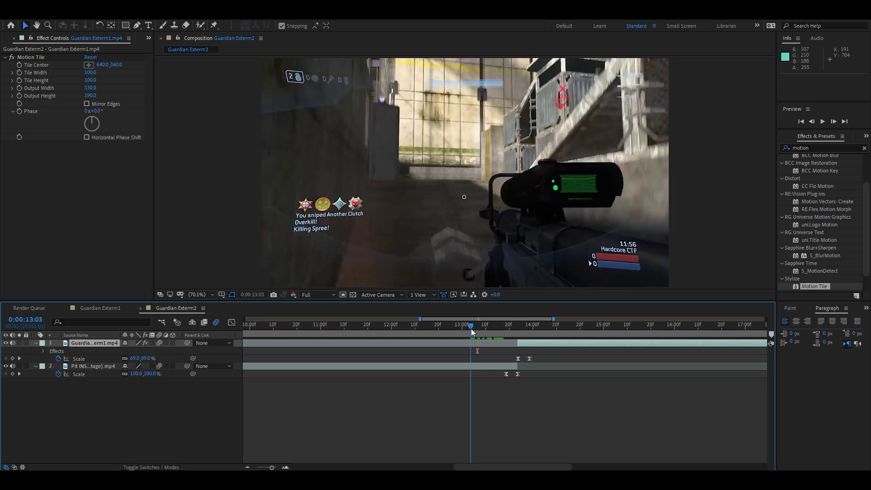
key(space)
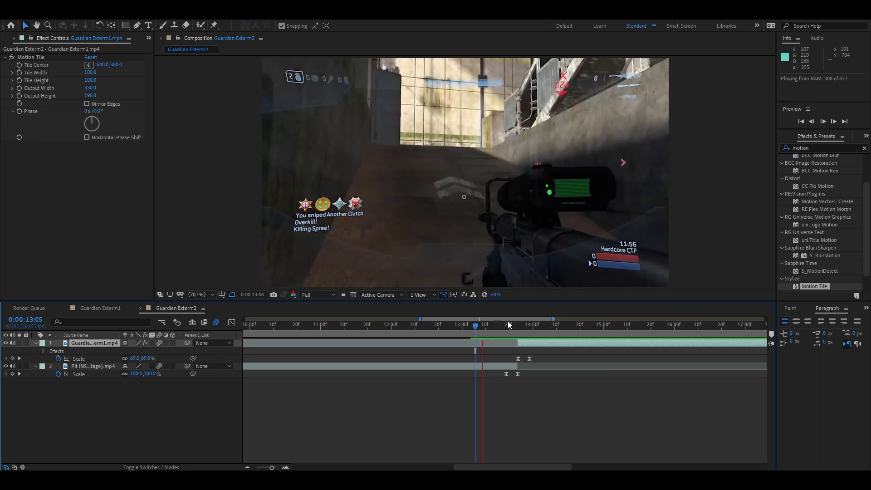
Step: Lengthen the zoom by moving the Pit INSANE clip's first Scale keyframe to 0:00:13:10 and Guardian Exterm1's last to 0:00:14:05
drag(526, 326, 486, 326)
drag(506, 374, 486, 375)
drag(529, 359, 546, 360)
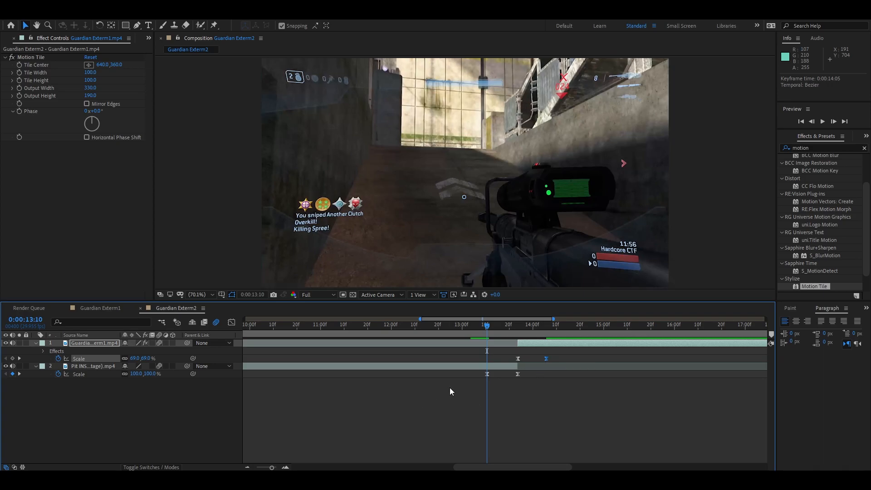
Step: Reshape the Pit INSANE clip's Scale curve so it never dips below 100% and climbs steeply into the cut
click(489, 382)
click(486, 373)
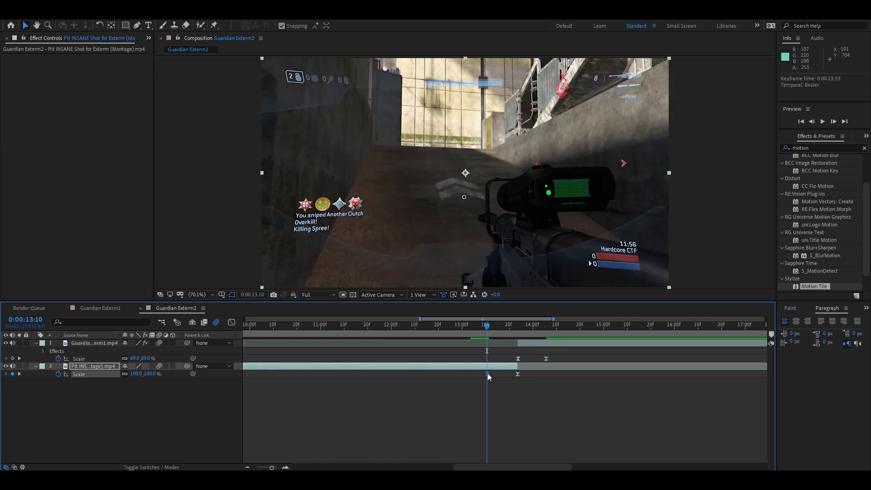
click(231, 323)
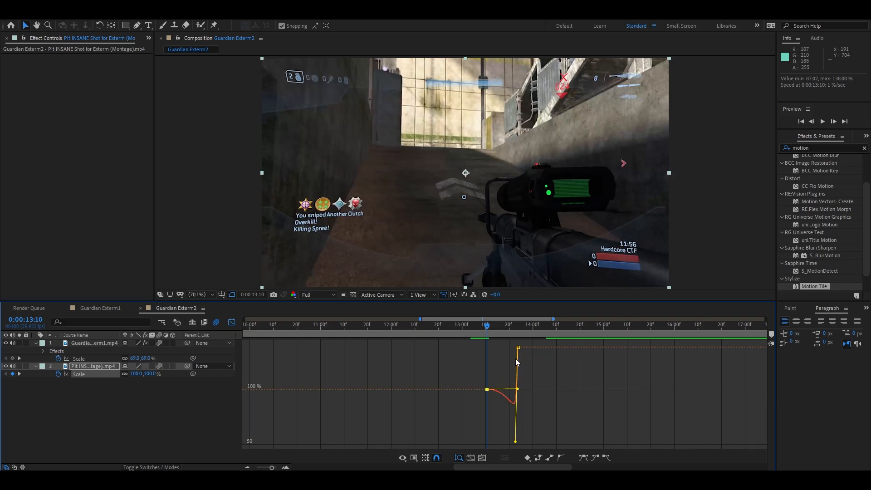
drag(517, 442, 572, 379)
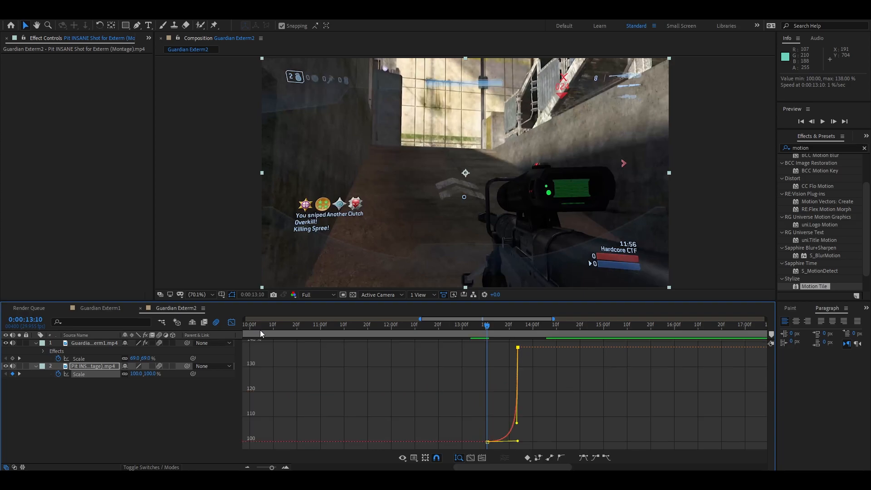
click(231, 322)
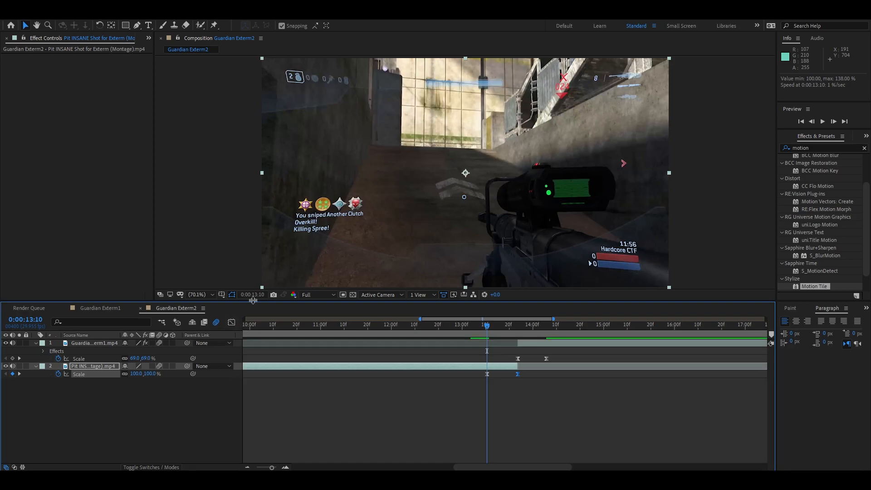
Step: Reshape the Guardian Exterm1 clip's Scale curve so it rises steeply at the cut and levels off at 100% without overshooting
click(518, 358)
click(518, 327)
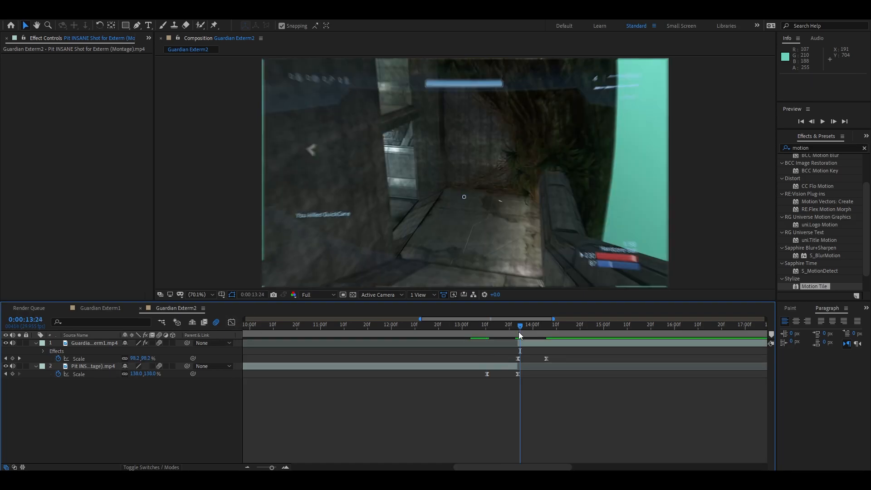
click(232, 322)
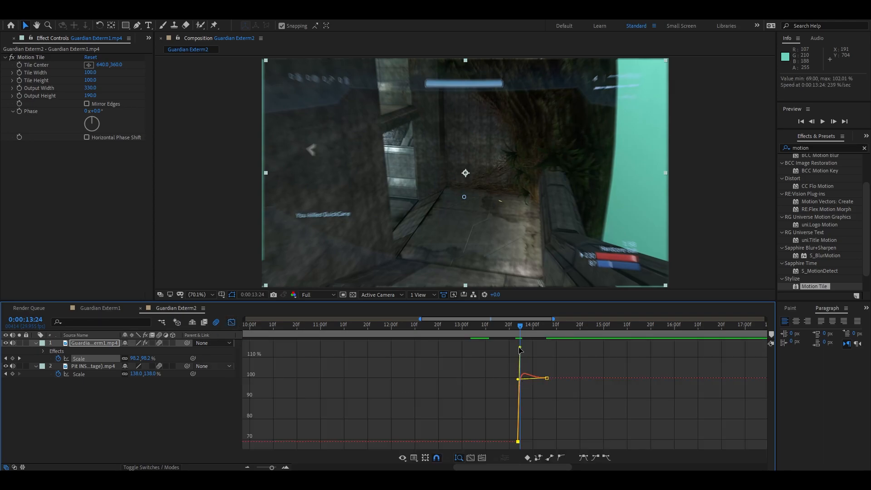
drag(519, 349, 496, 394)
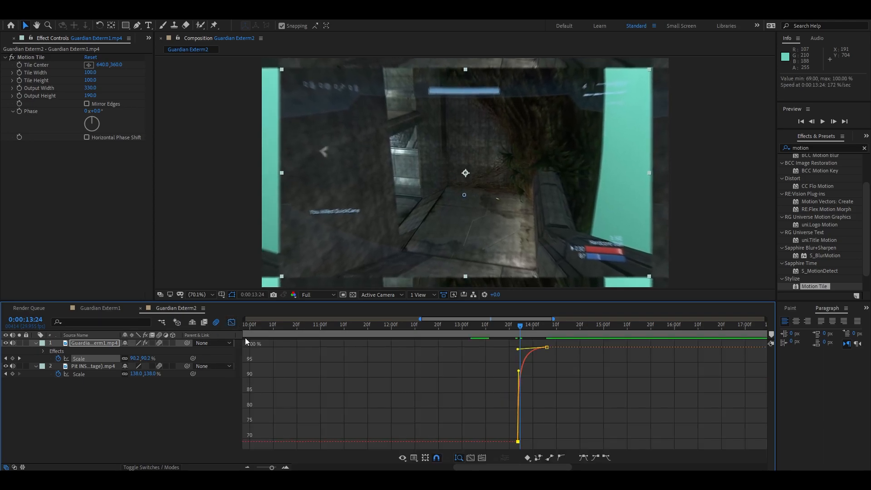
click(231, 322)
Step: Preview the lengthened zoom transition from before the cut and scrub through its keyframed range
drag(518, 325, 454, 326)
key(space)
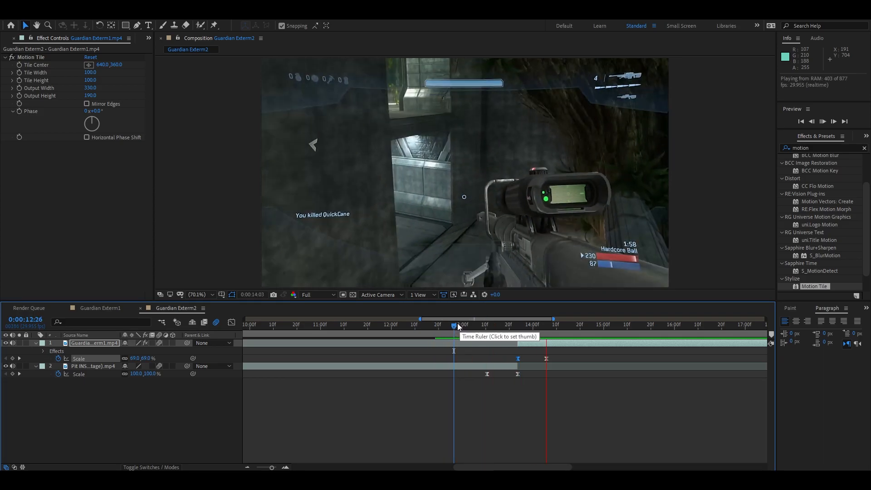
click(450, 324)
key(space)
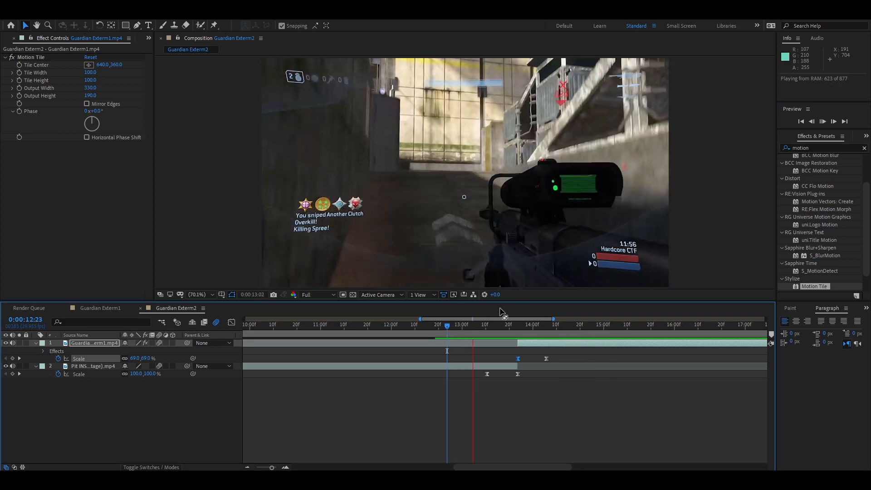
click(547, 324)
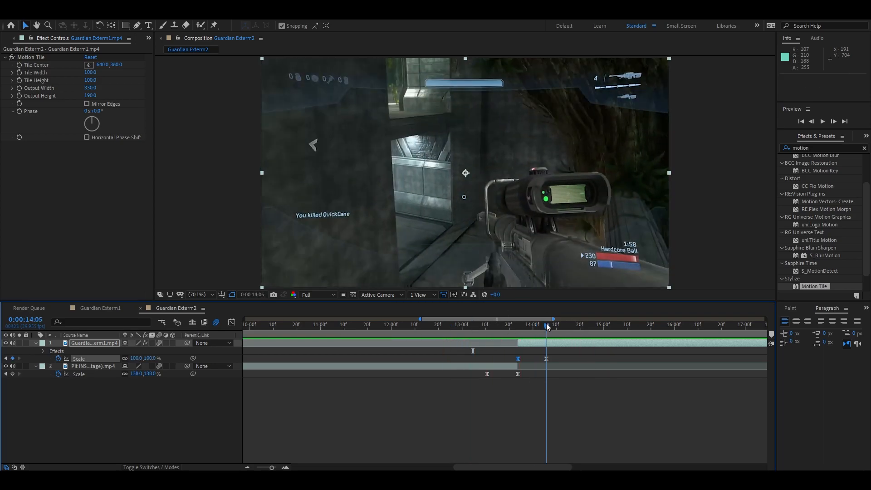
drag(547, 326, 552, 325)
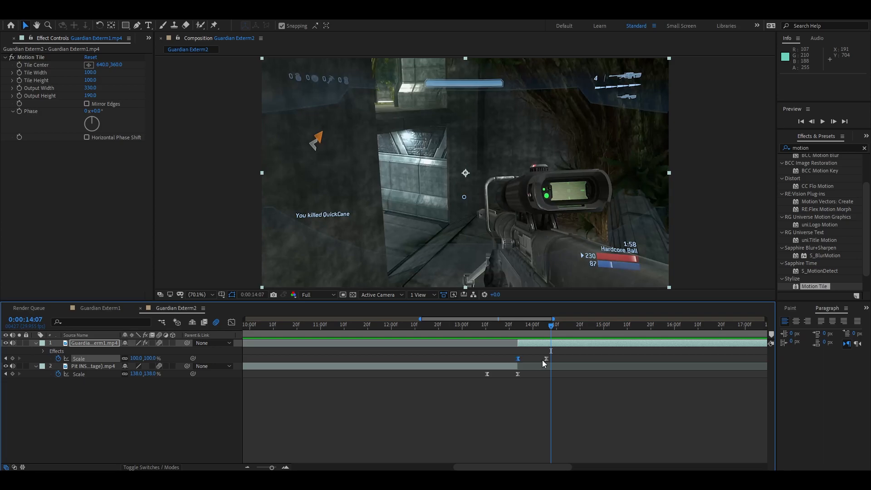
drag(551, 325, 478, 330)
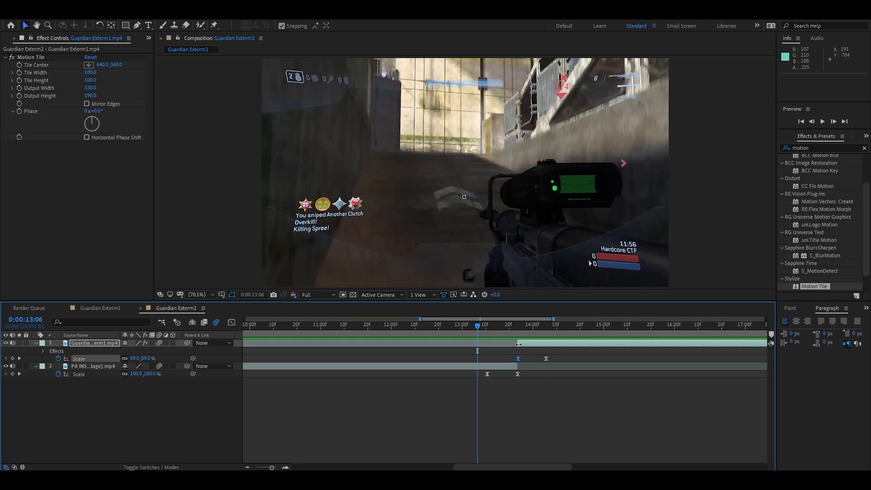
Step: Add a 0° Rotation keyframe to the Pit INSANE clip at 0:00:13:10 and turn off motion blur on both clips
mouse_move(477, 324)
mouse_down()
mouse_move(562, 326)
mouse_move(477, 343)
mouse_move(496, 323)
mouse_move(516, 322)
mouse_move(487, 333)
mouse_up()
click(493, 365)
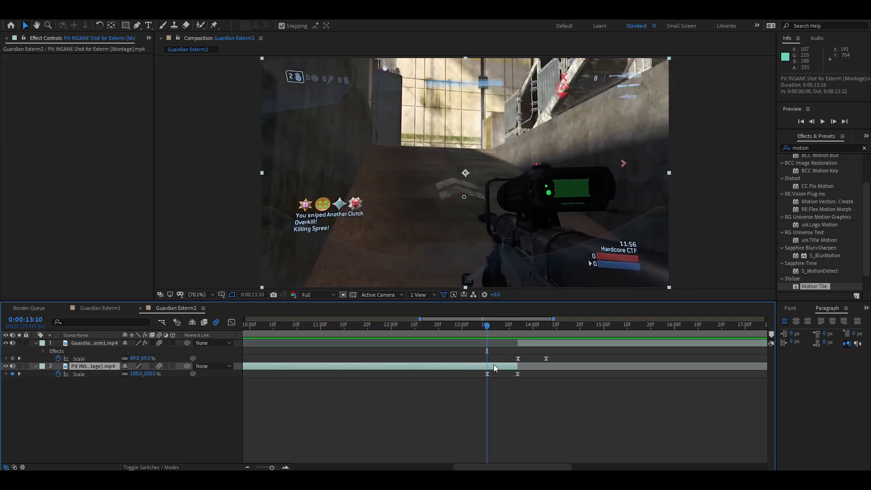
key(r)
click(58, 374)
drag(489, 324, 518, 328)
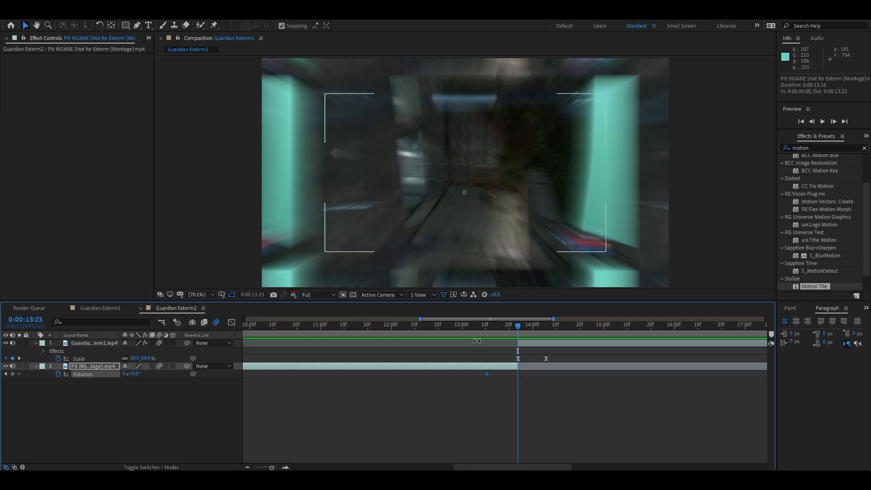
drag(159, 342, 159, 365)
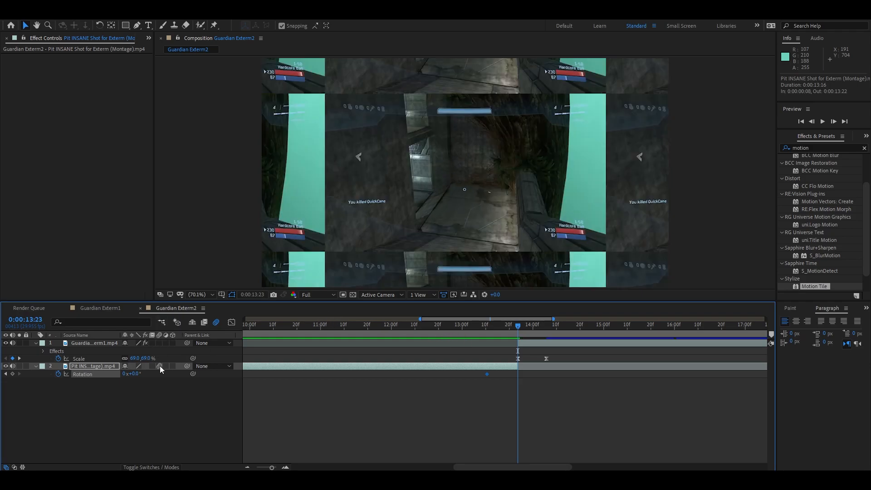
Step: Set the Pit INSANE clip's Rotation to 180° at 0:00:13:22 and shift that keyframe to the cut at 0:00:13:23
mouse_move(515, 330)
mouse_down()
mouse_move(489, 329)
mouse_move(548, 327)
mouse_move(497, 335)
mouse_move(515, 335)
mouse_up()
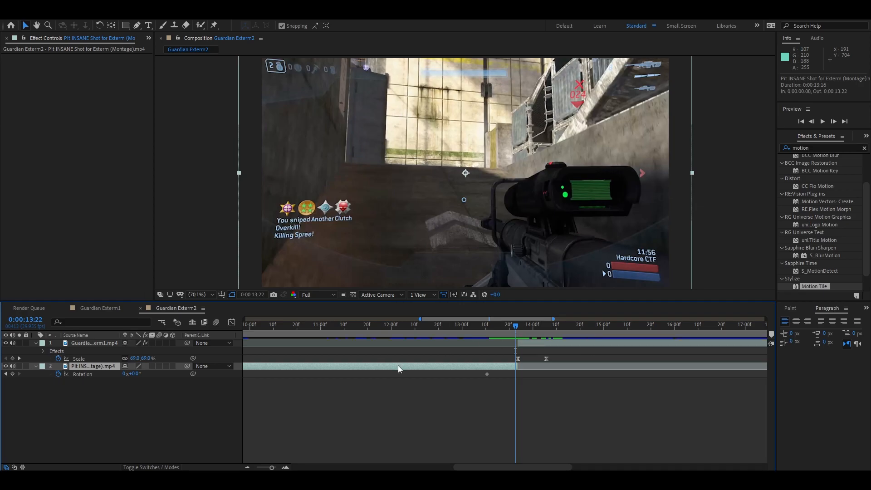
click(135, 373)
key(Return)
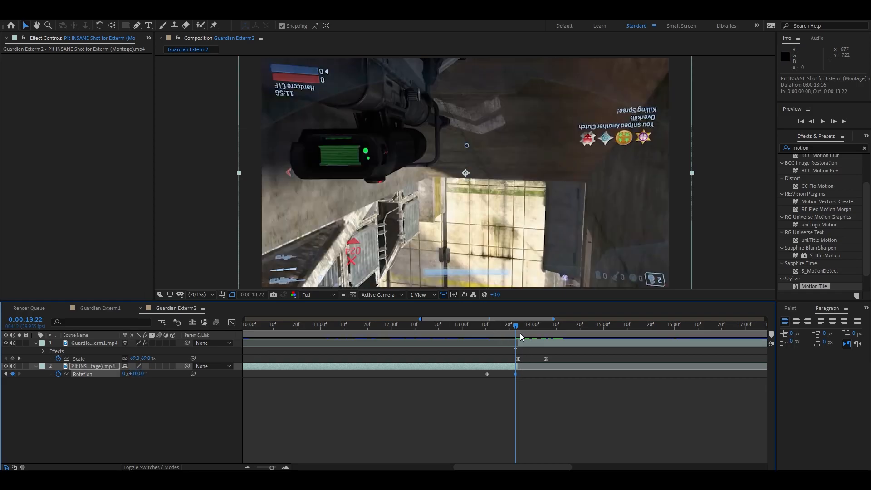
drag(515, 373, 516, 374)
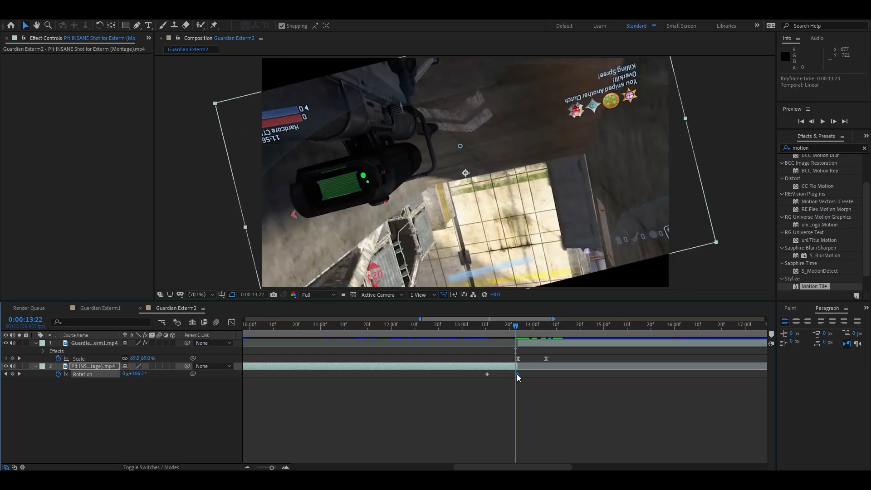
Step: Set the Guardian Exterm1 clip's Rotation to -180° at the cut, 0:00:13:23, and keyframe it
click(527, 346)
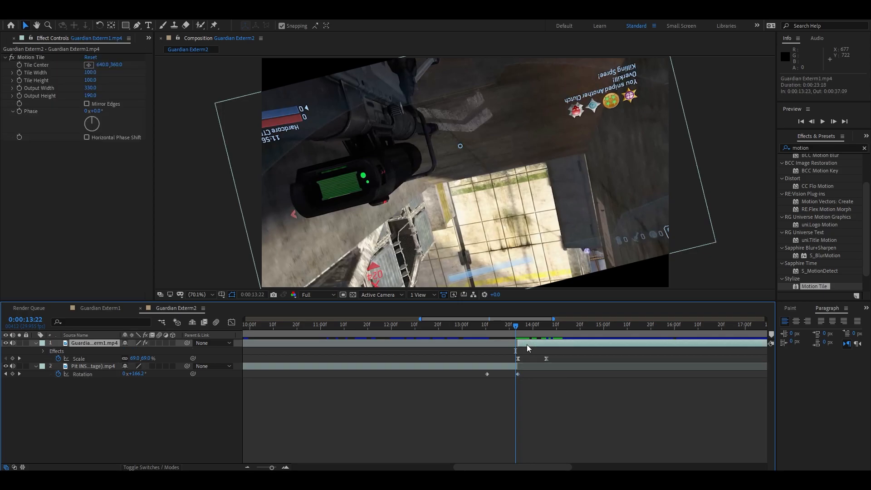
key(r)
click(517, 326)
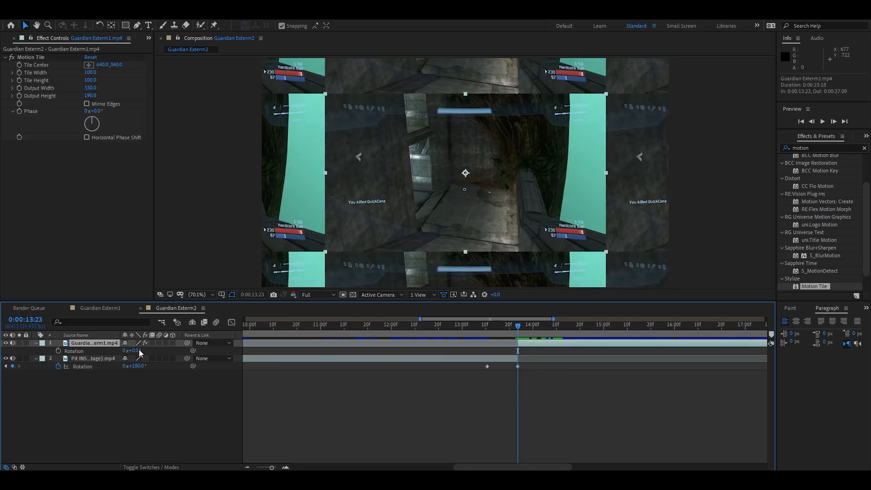
click(136, 350)
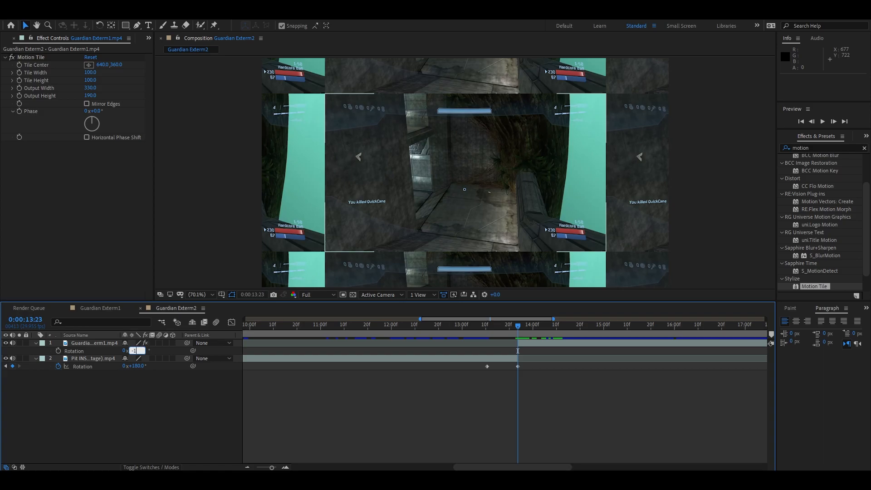
key(Return)
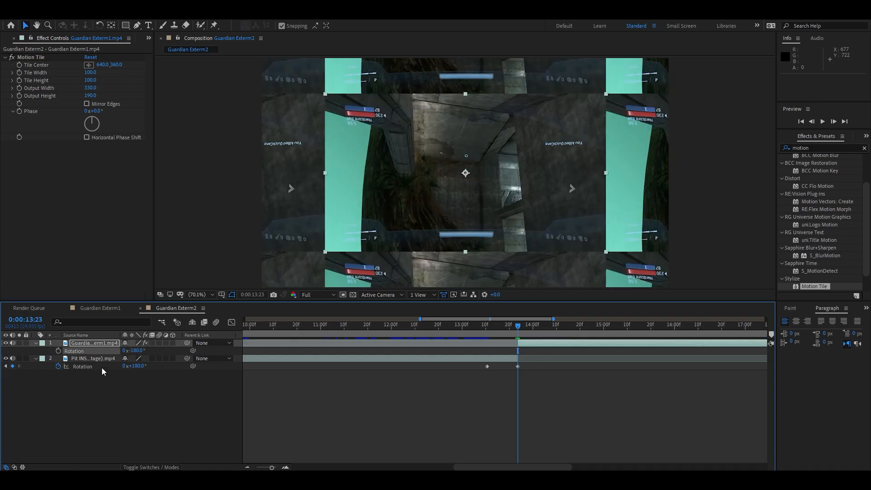
click(58, 351)
Step: Add a 0° Rotation keyframe to the Guardian Exterm1 clip at 0:00:14:03
drag(521, 330, 541, 338)
click(138, 350)
text(0)
key(Return)
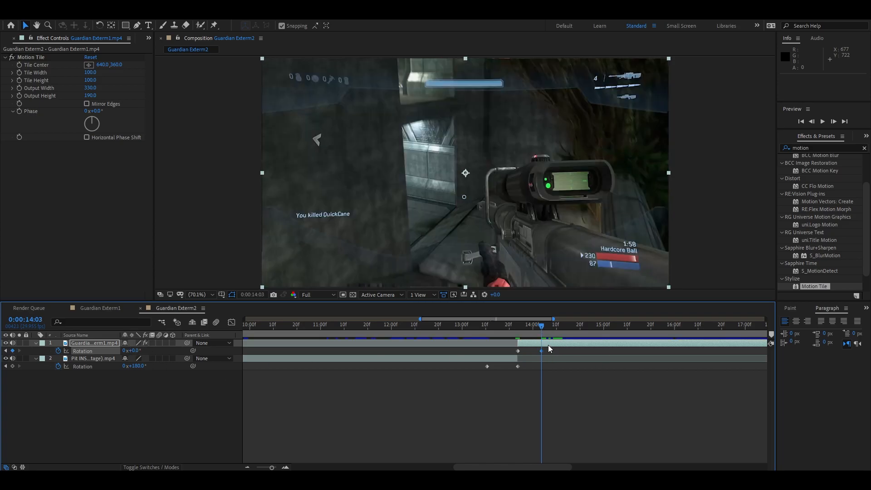
Step: Apply Easy Ease to the Rotation keyframes of both clips
drag(550, 360, 476, 370)
key(F9)
key(F9)
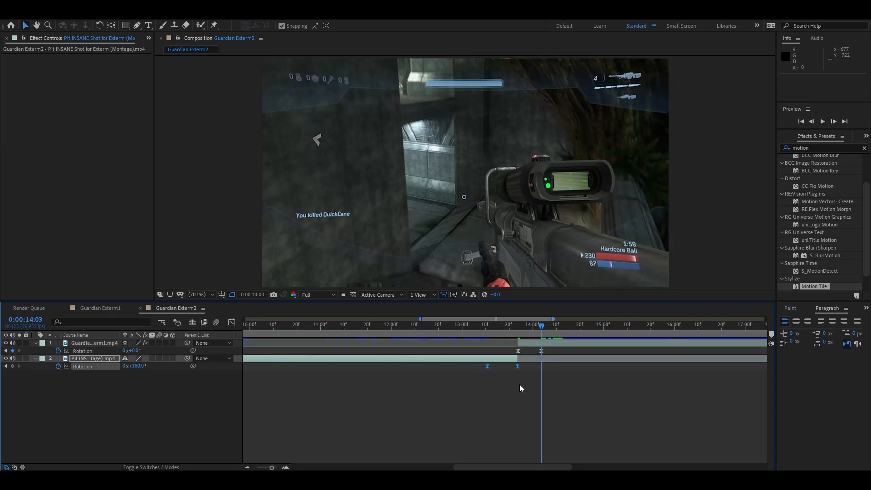
Step: Shape the Guardian Exterm1 clip's Rotation curve in the graph editor so it rises steeply at the cut and levels off at 0°
click(541, 350)
click(231, 323)
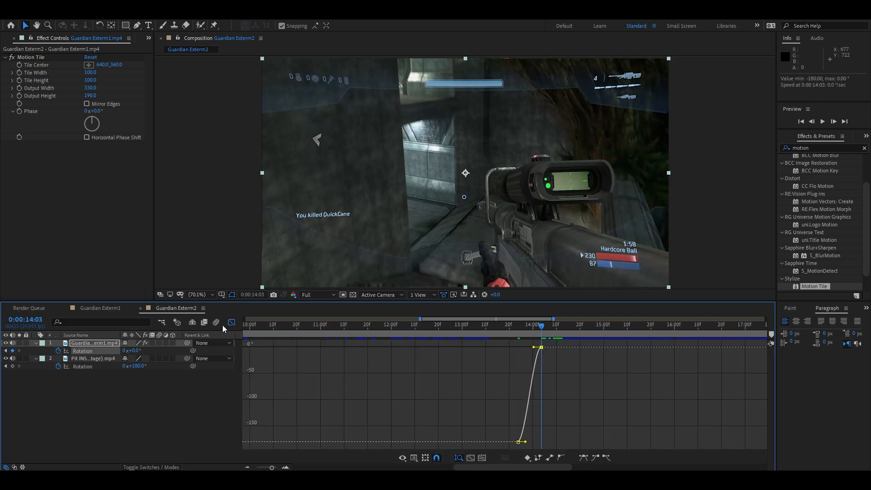
drag(524, 442, 471, 386)
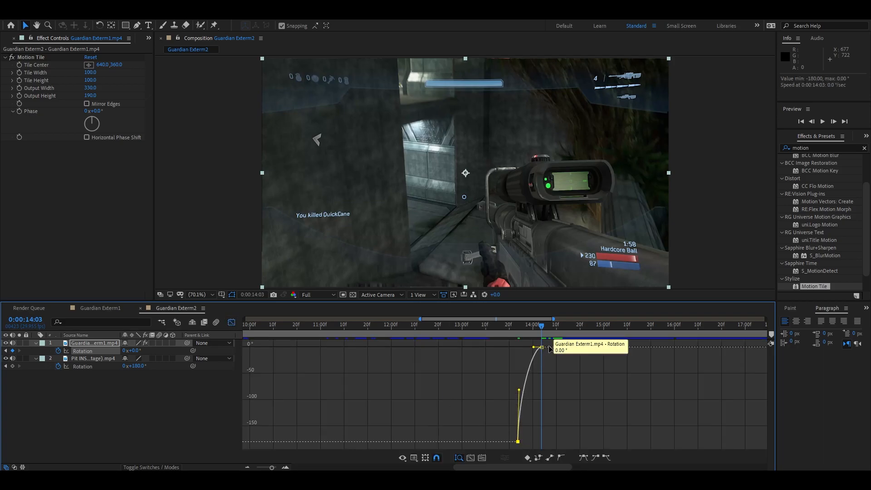
drag(534, 347, 490, 358)
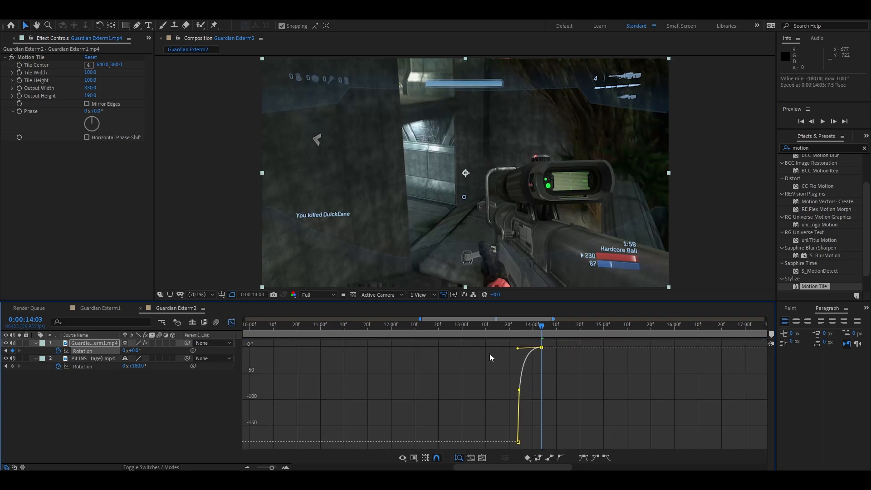
drag(520, 390, 518, 377)
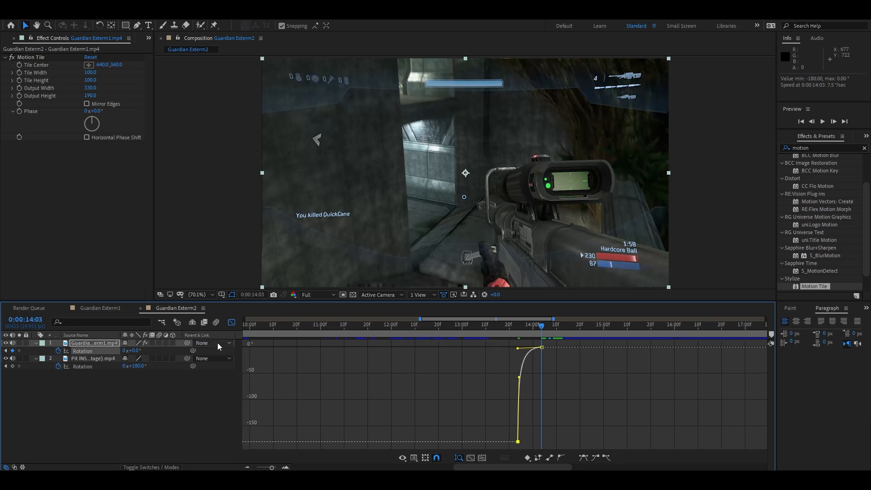
Step: Shape the Pit INSANE clip's Rotation curve to start slowly and rise steeply into the cut, and preview the spin transition
click(86, 366)
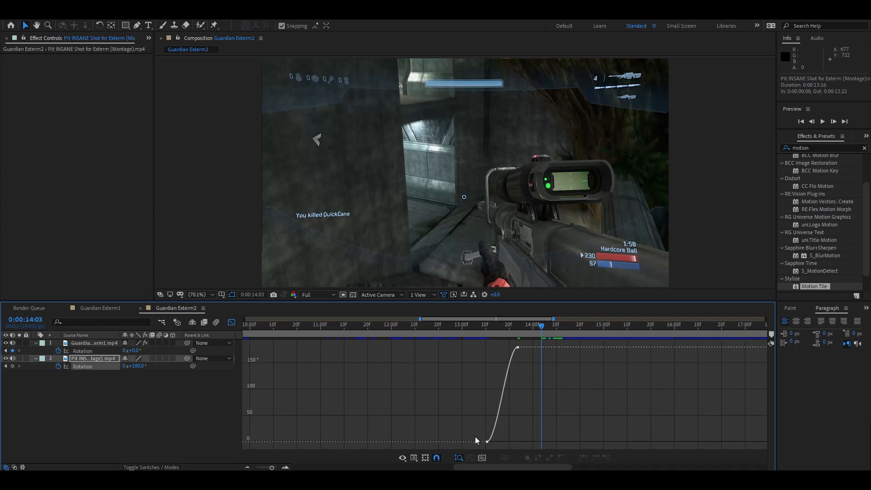
click(490, 440)
drag(496, 441, 547, 433)
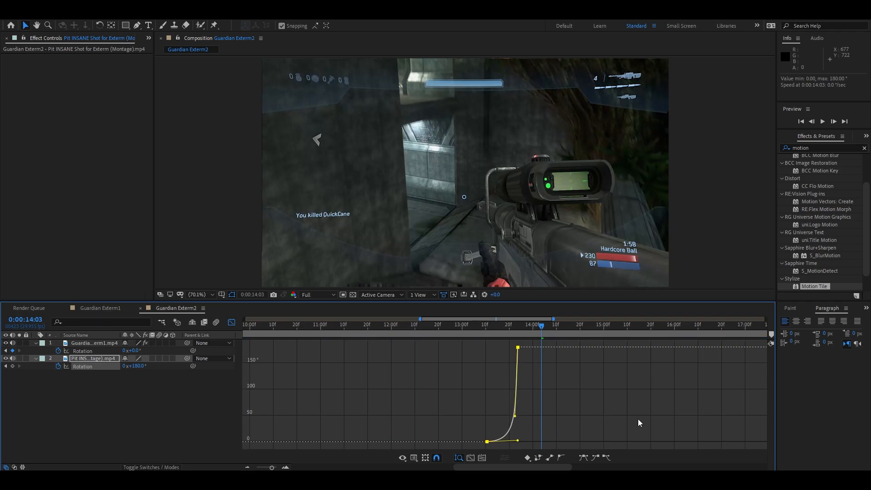
click(232, 322)
click(503, 326)
key(space)
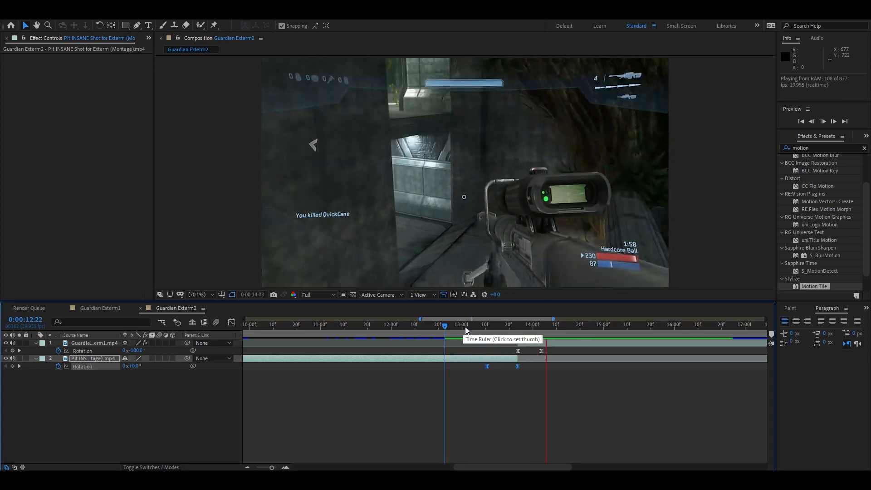
Step: Apply Motion Tile to the Pit INSANE clip and set its Output Width to 420 and Output Height to 410
click(506, 339)
drag(507, 339, 508, 339)
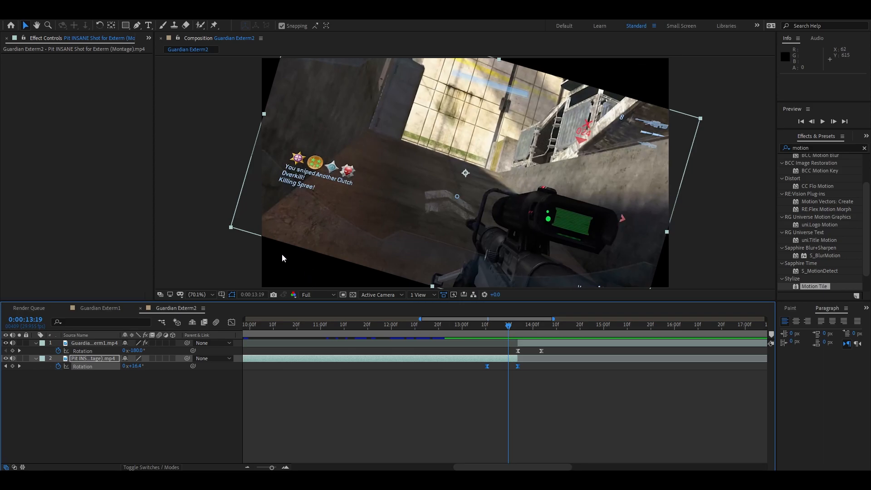
drag(820, 286, 456, 206)
drag(86, 95, 107, 89)
drag(505, 322, 507, 356)
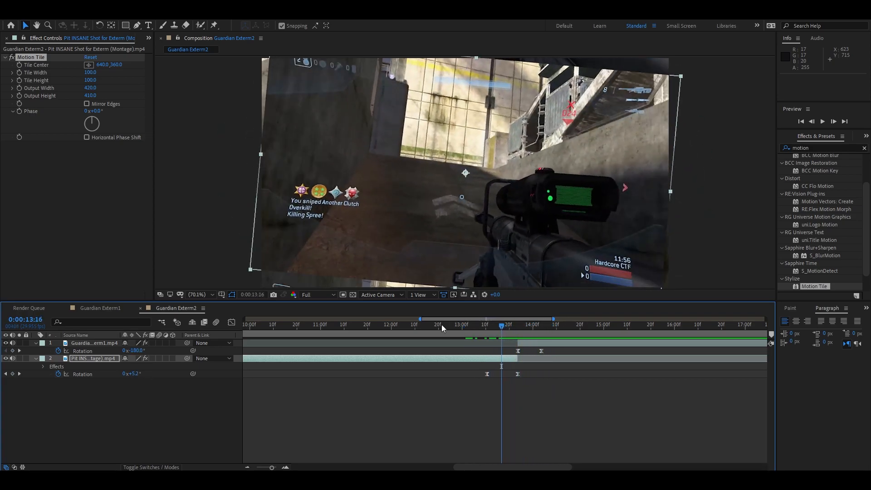
Step: Turn on motion blur for both clips and preview the spin transition
click(158, 358)
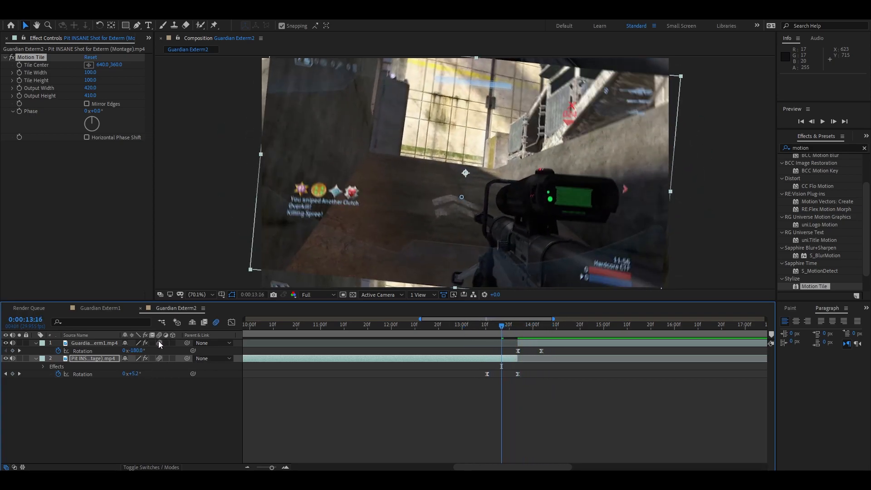
key(space)
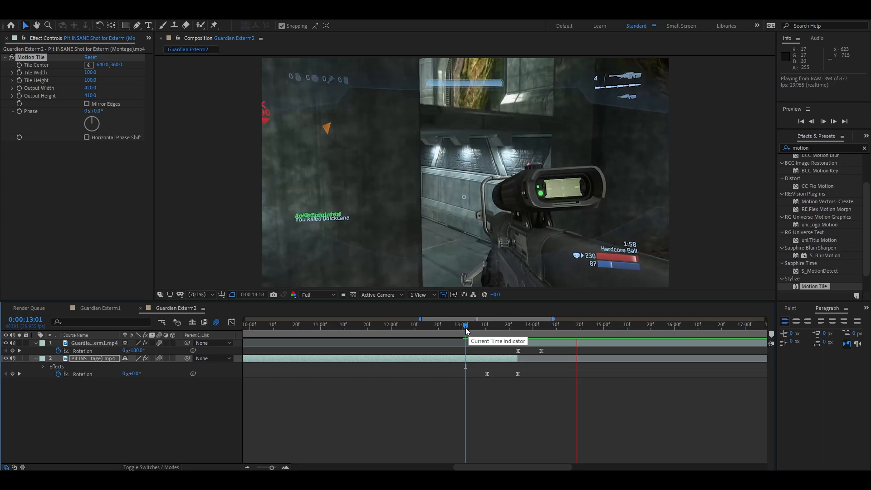
click(467, 328)
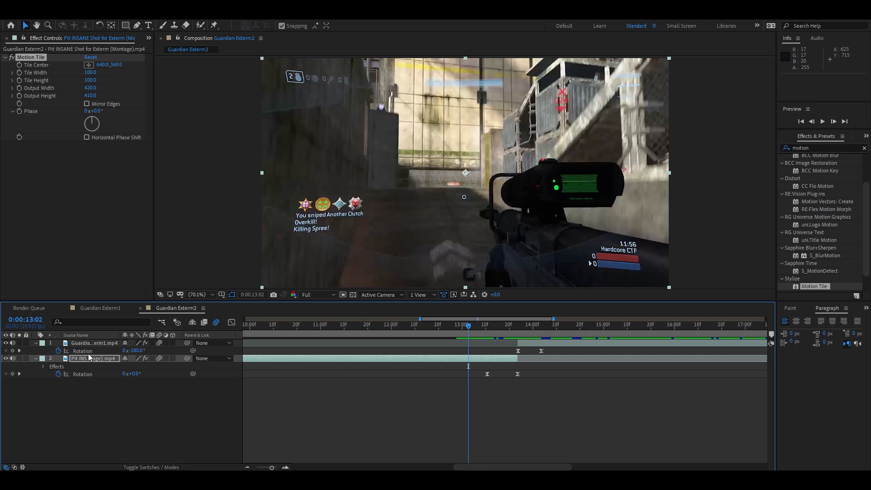
Step: Add a Position keyframe of 640, 360 to the Pit INSANE clip at 0:00:13:10
click(507, 358)
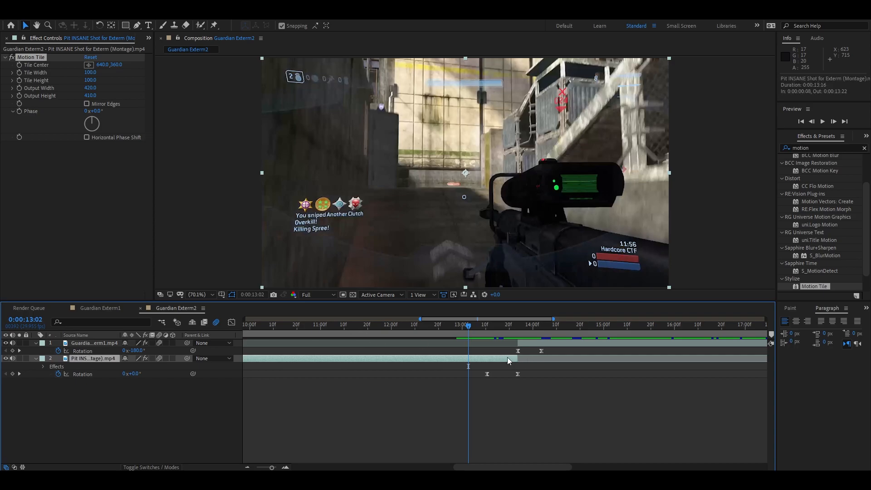
drag(510, 326, 486, 336)
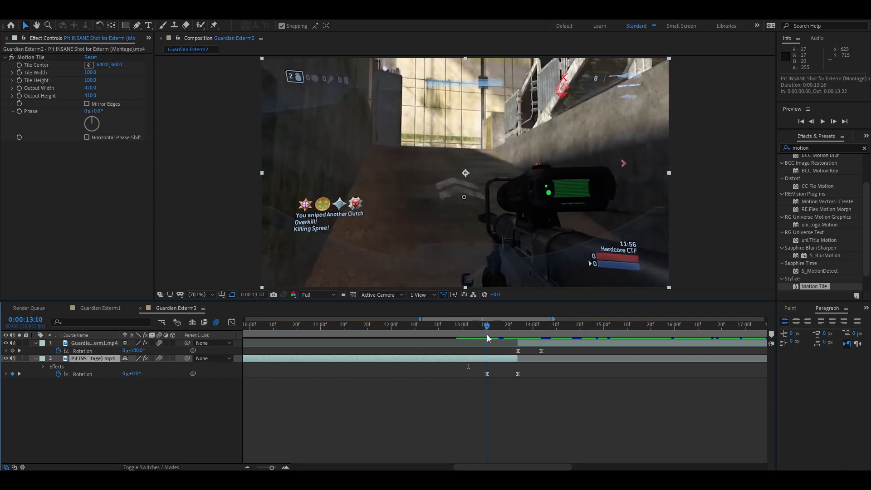
key(p)
click(58, 366)
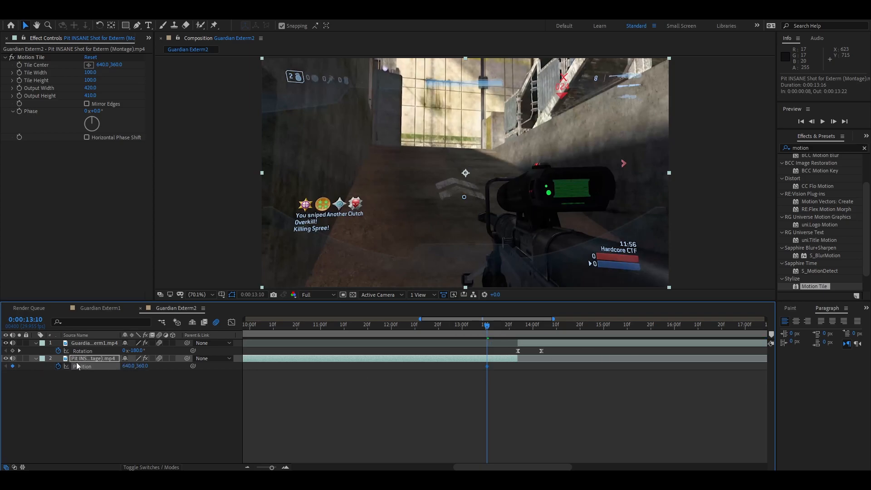
Step: Turn off motion blur on both clips and add a Position keyframe of 39, 360 to the Pit INSANE clip at 0:00:13:23
drag(486, 326, 512, 333)
drag(159, 343, 159, 358)
drag(520, 330, 515, 327)
drag(129, 366, 44, 365)
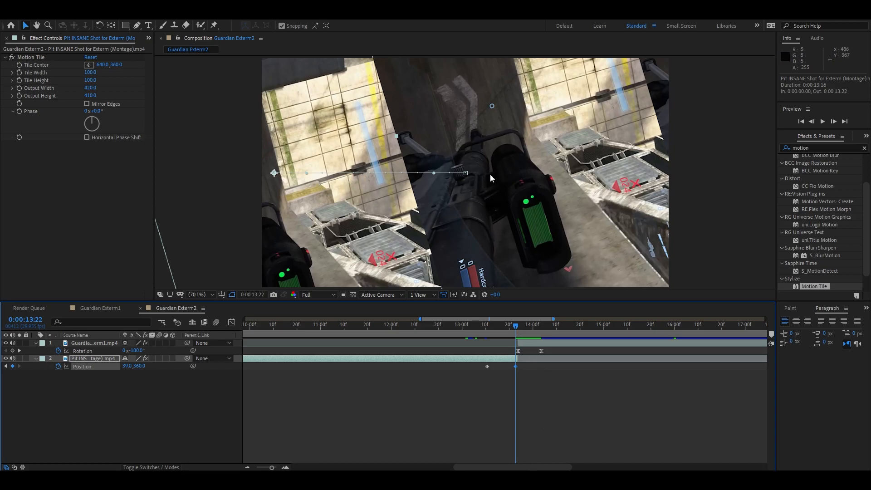
drag(515, 366, 518, 366)
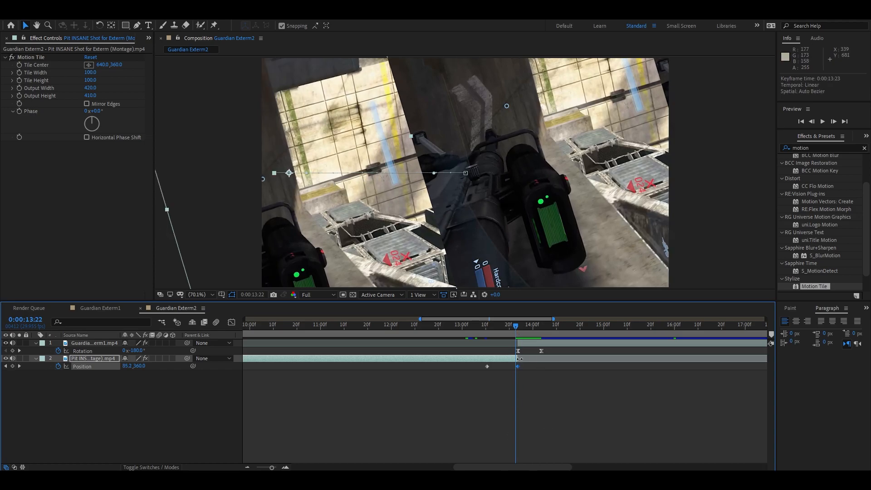
Step: Create a Position keyframe of 640, 360 on the Guardian Exterm1 clip and place it at 0:00:14:09
click(525, 344)
drag(515, 323, 525, 341)
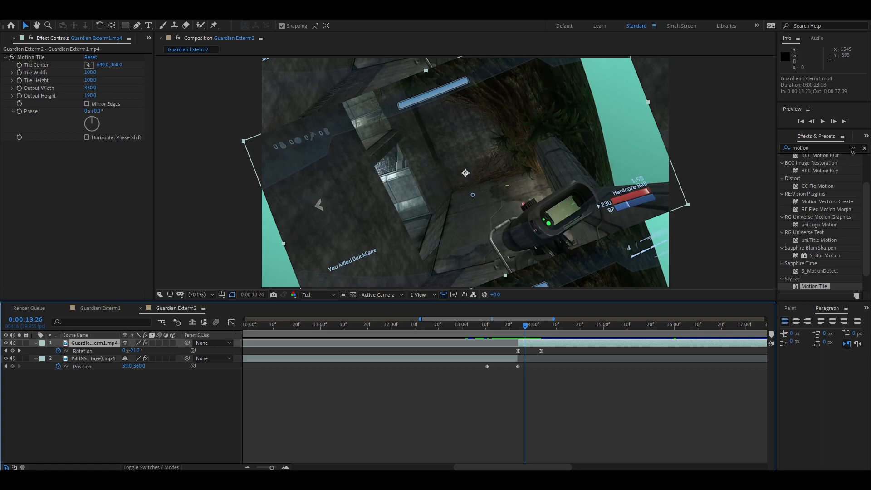
drag(526, 324, 521, 330)
key(p)
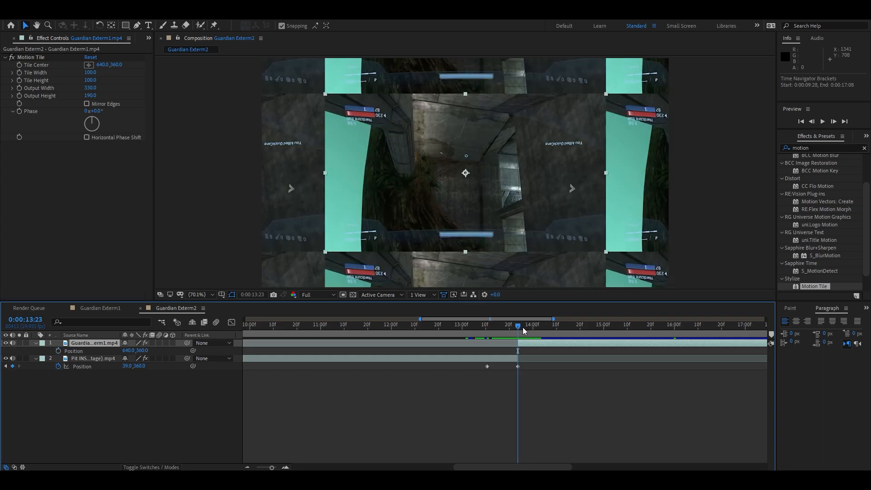
click(59, 351)
drag(518, 351, 556, 351)
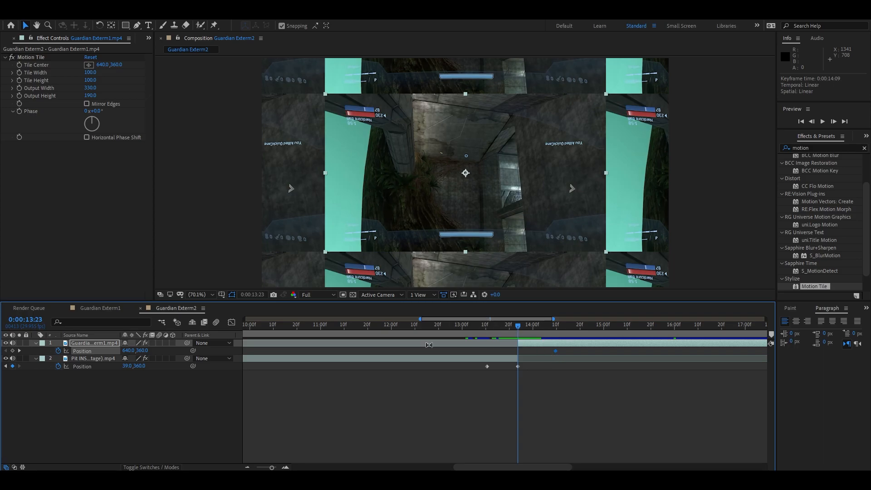
Step: Set the Guardian Exterm1 clip's Position to 1551, 360 at the cut and its Motion Tile output to 680 wide and 430 high
drag(130, 350, 536, 344)
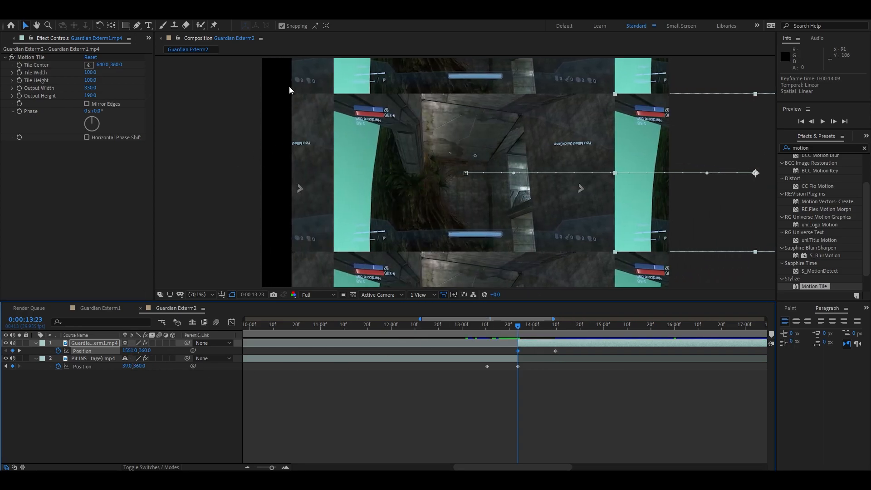
click(534, 346)
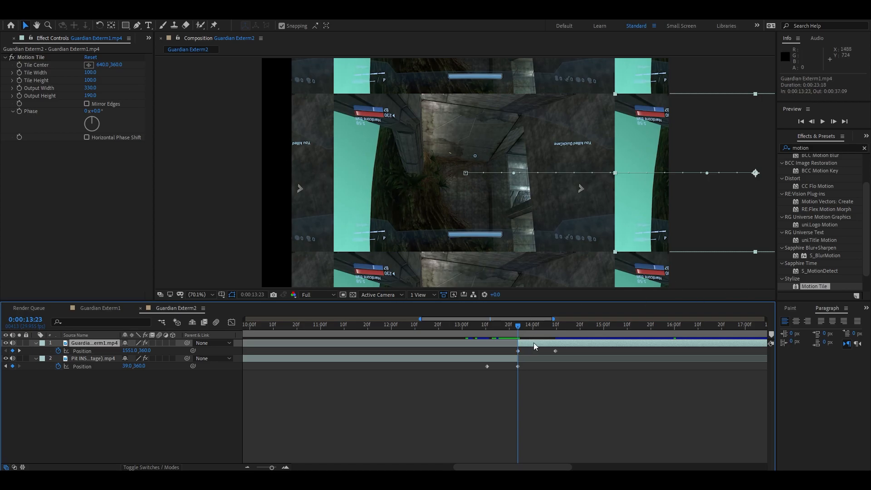
drag(89, 96, 127, 84)
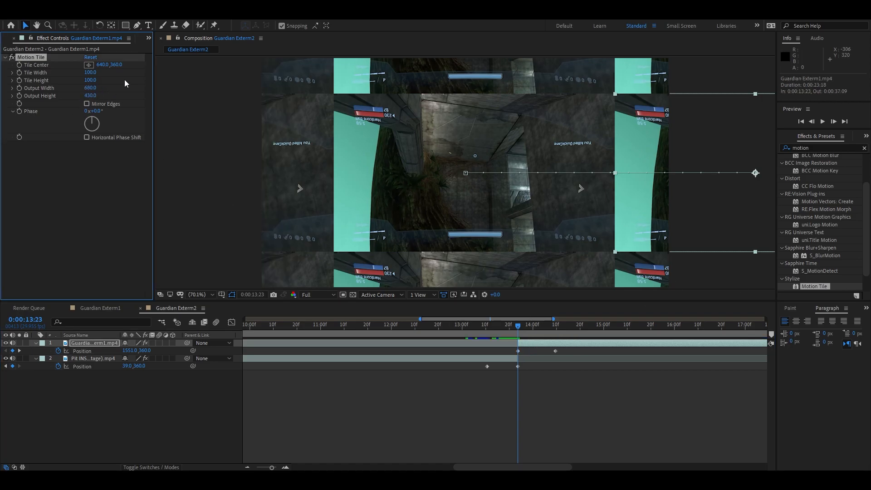
Step: Apply Easy Ease to both clips' Position keyframes and move the Guardian Exterm1 clip's end keyframe slightly closer to the cut
mouse_move(556, 350)
mouse_down()
mouse_move(507, 352)
mouse_move(485, 372)
mouse_move(521, 367)
mouse_move(460, 372)
mouse_up()
key(F9)
click(507, 366)
key(F9)
click(554, 373)
Step: Separate the Guardian Exterm1 clip's Position dimensions and shape its X Position curve to drop steeply at the cut and level off at 640
click(518, 350)
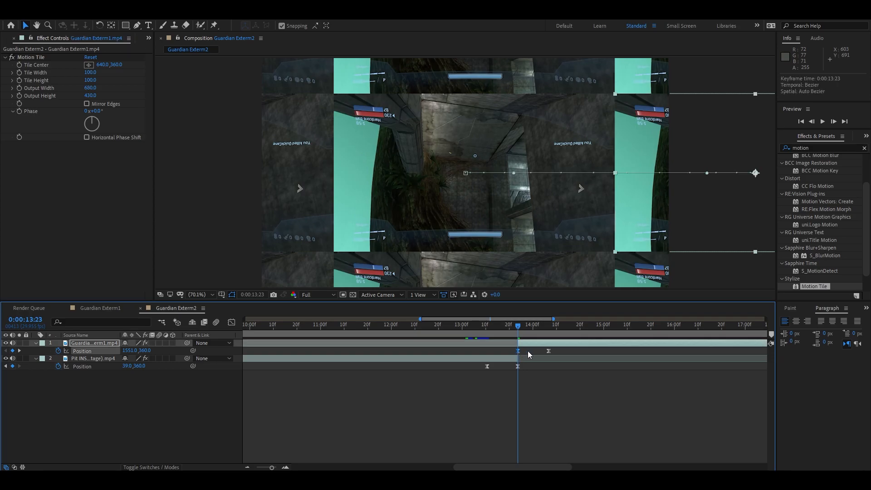
click(231, 323)
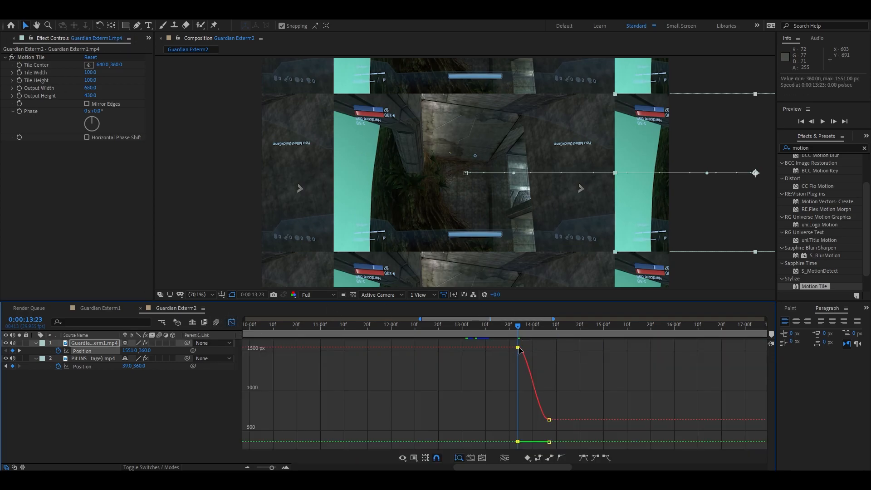
click(504, 458)
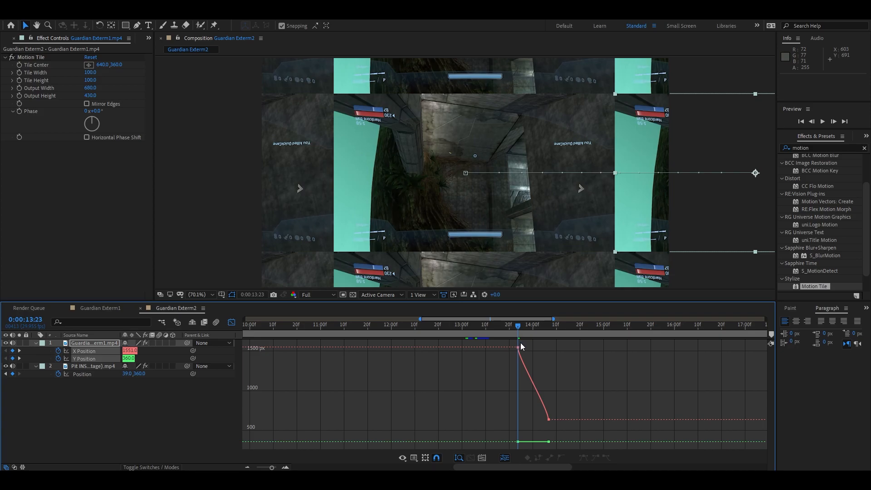
drag(518, 359, 519, 419)
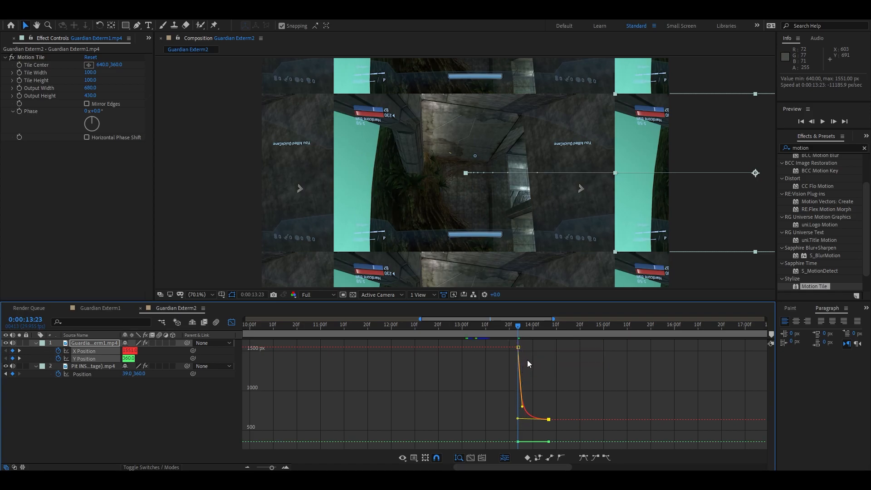
key(shift+F3)
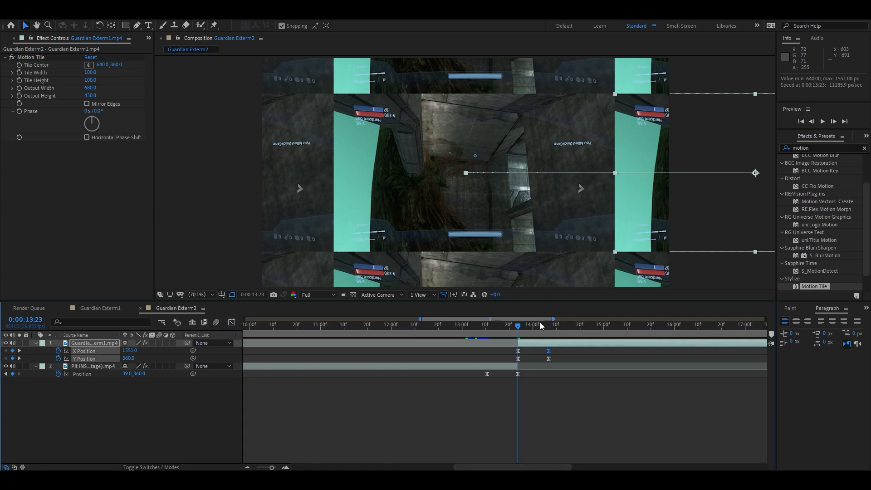
Step: Separate the Pit INSANE clip's Position dimensions and shape its X Position curve to start slowly and drop steeply into the cut
click(518, 374)
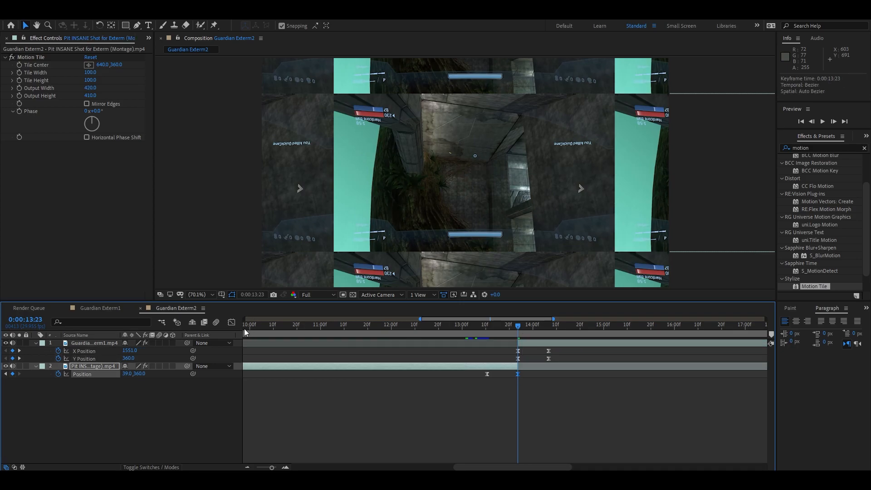
click(231, 323)
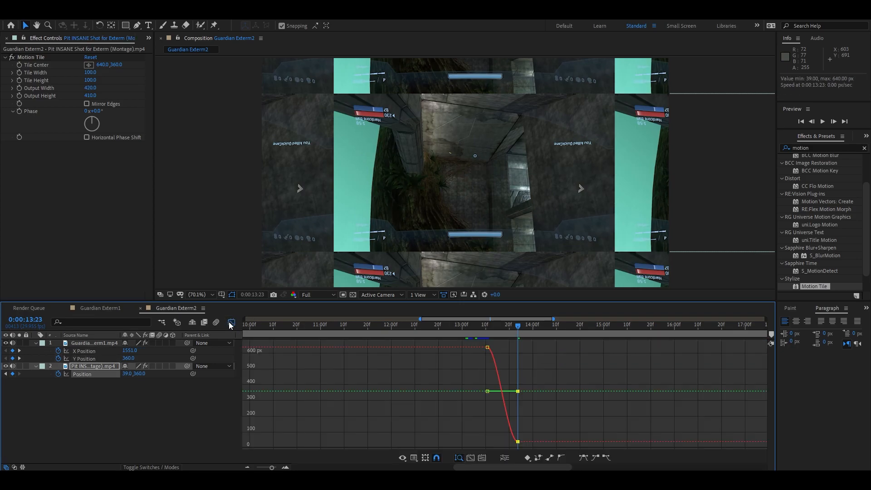
click(503, 457)
click(487, 348)
drag(487, 365, 545, 355)
drag(517, 427, 515, 374)
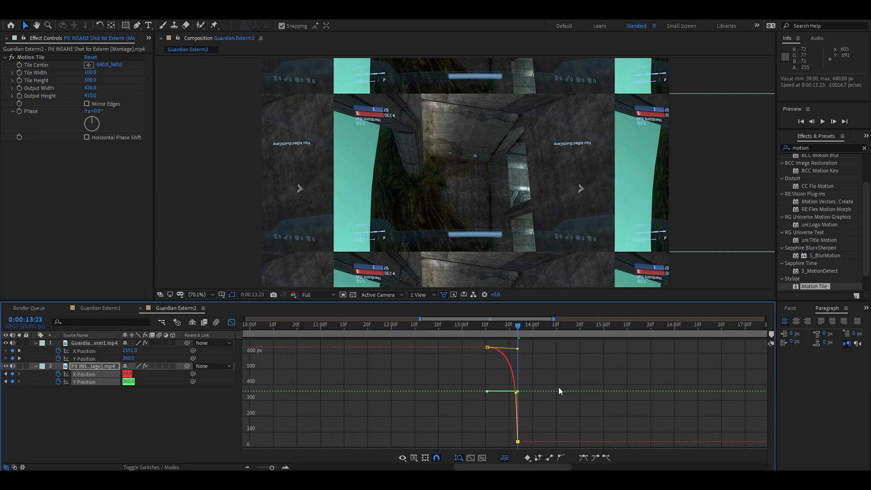
click(231, 322)
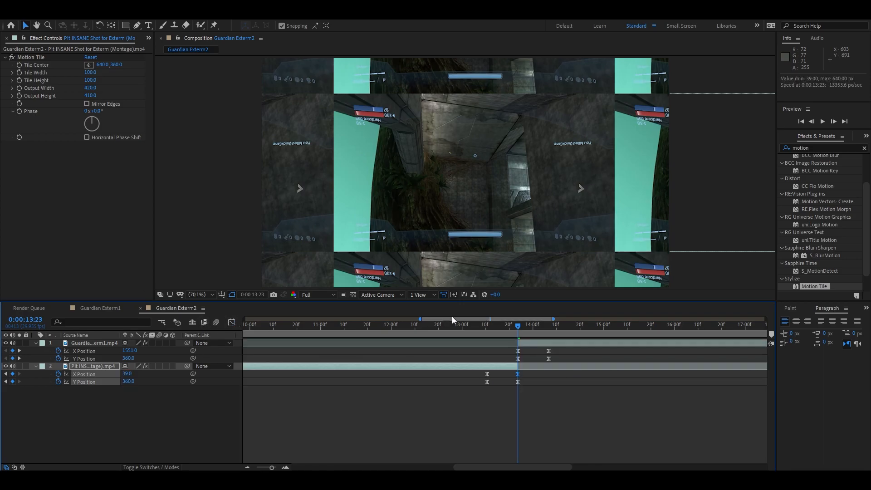
Step: Preview the slide transition across the cut without motion blur
click(464, 326)
key(space)
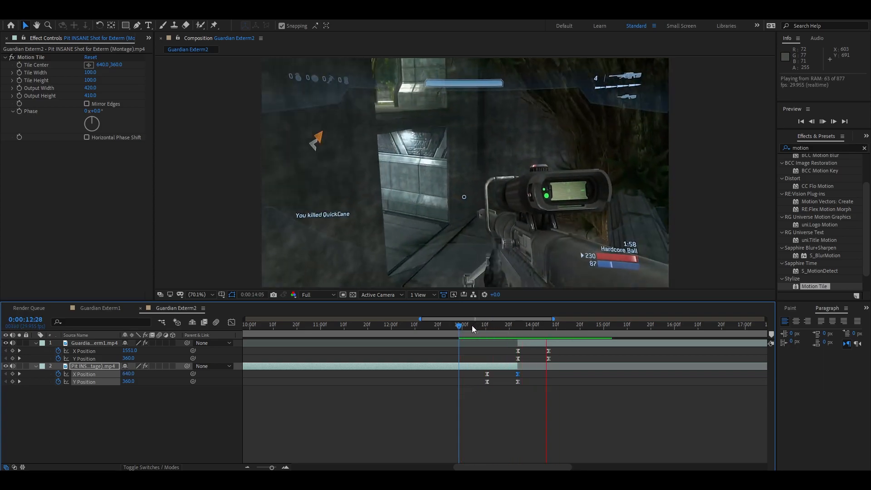
click(471, 324)
Step: Turn motion blur back on for both clips and preview the slide transition again
click(160, 343)
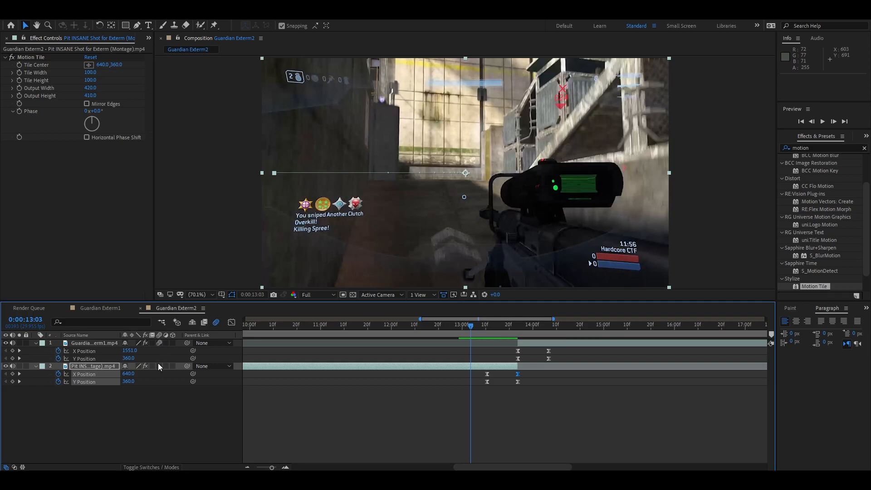
key(space)
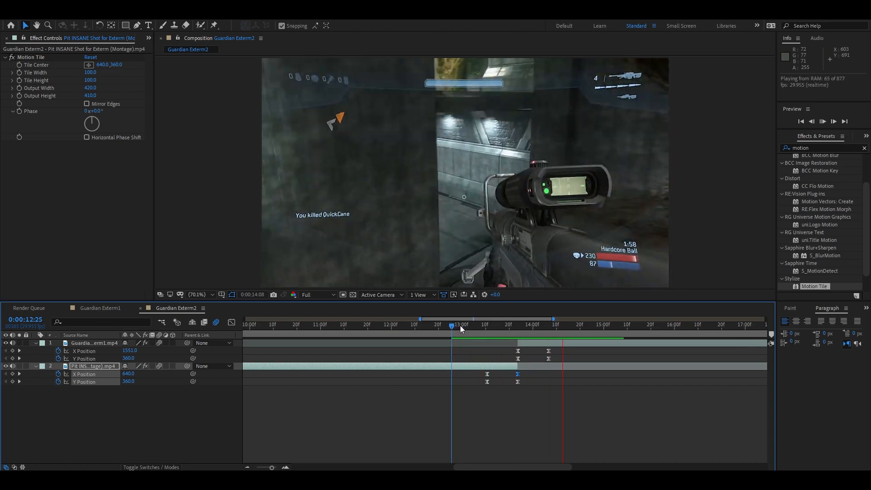
drag(459, 325, 454, 326)
key(space)
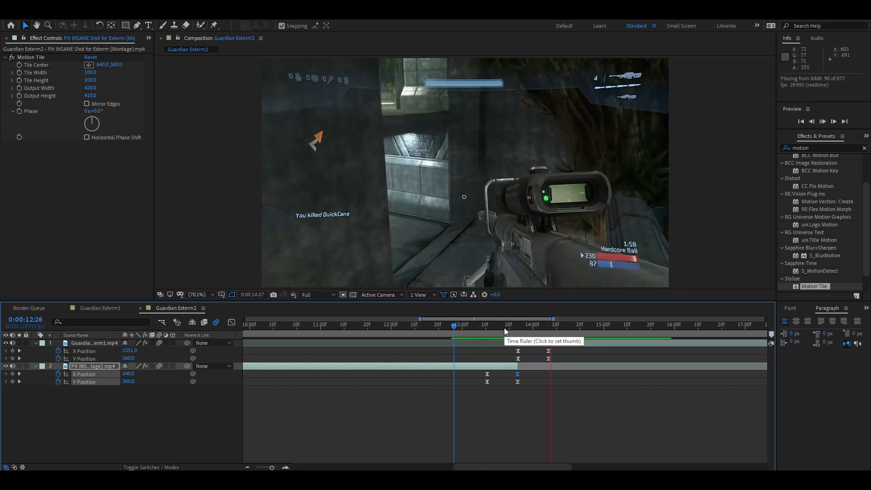
click(478, 327)
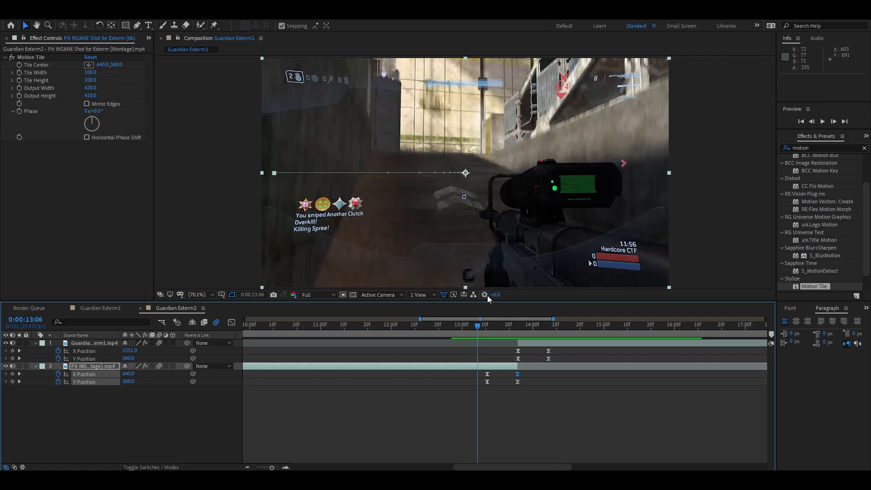
Step: Collapse the displayed Position properties of both clips in the timeline
drag(473, 321, 487, 335)
key(u)
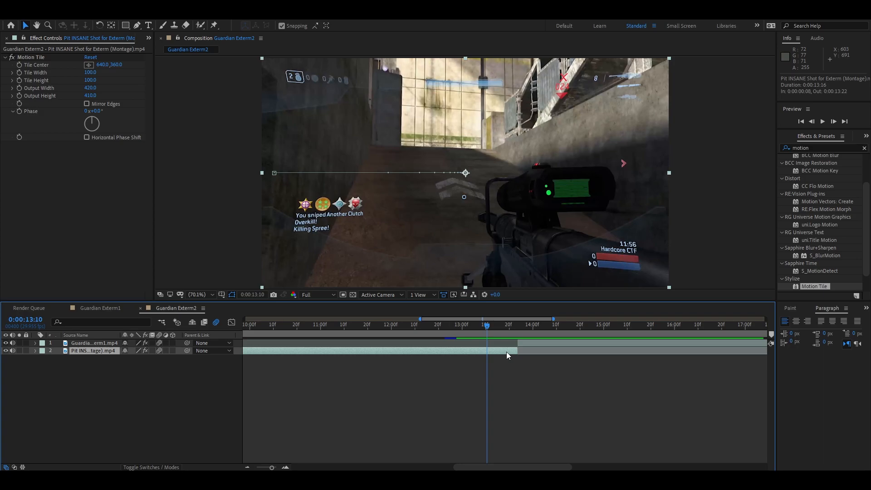
click(530, 342)
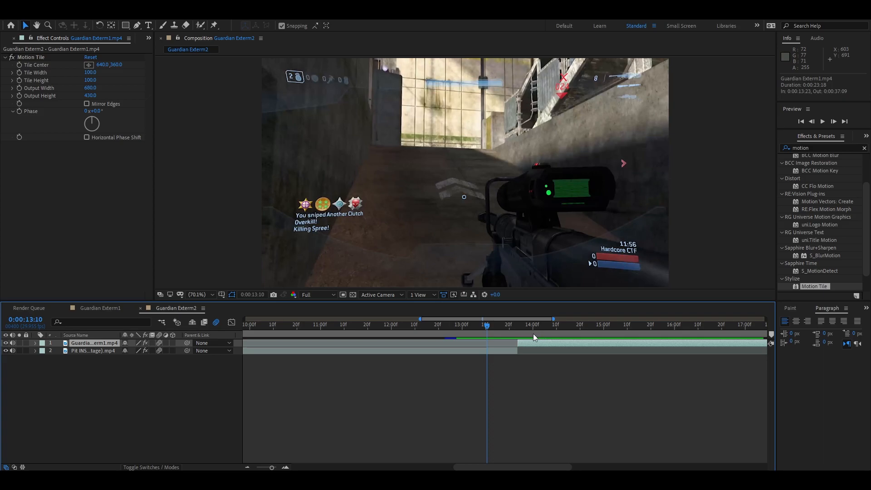
drag(487, 326, 483, 324)
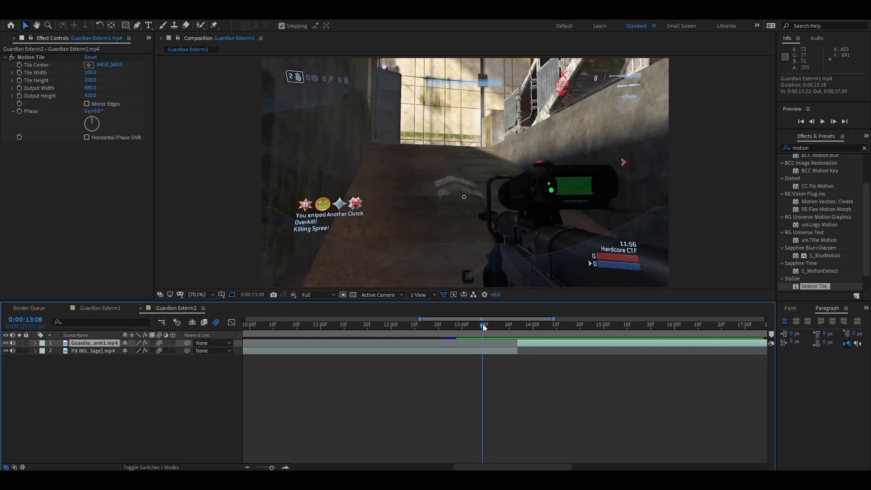
click(511, 351)
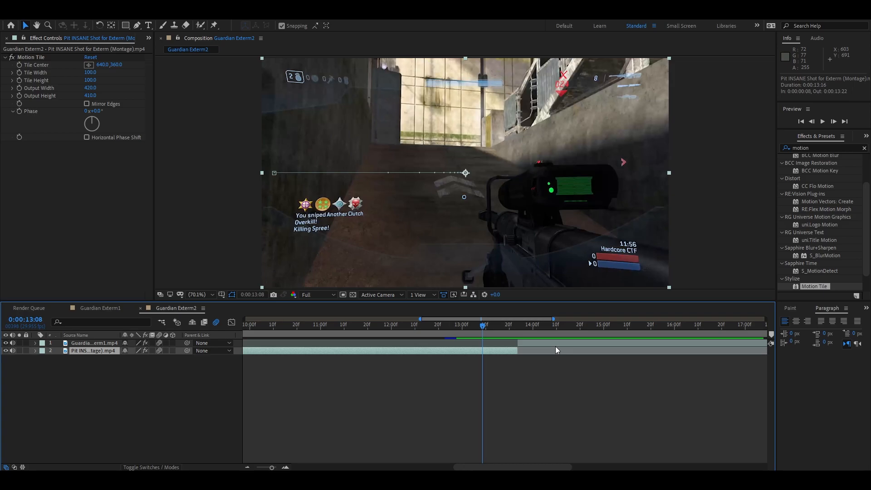
click(534, 344)
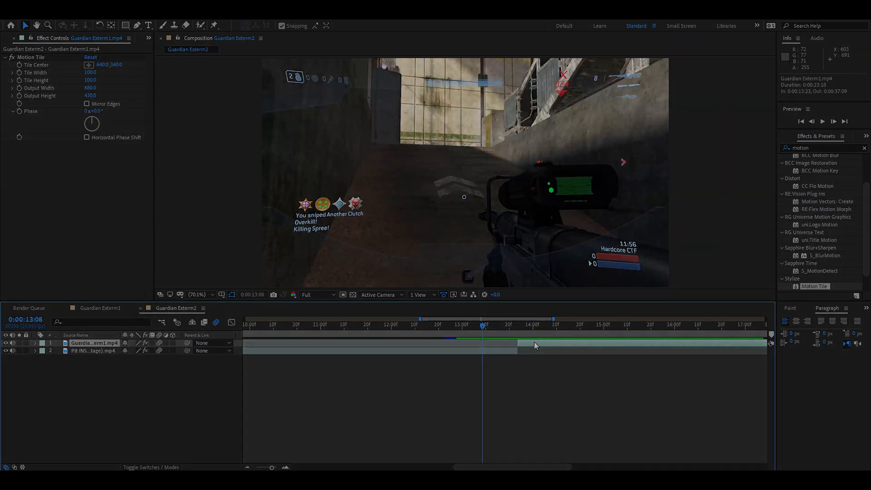